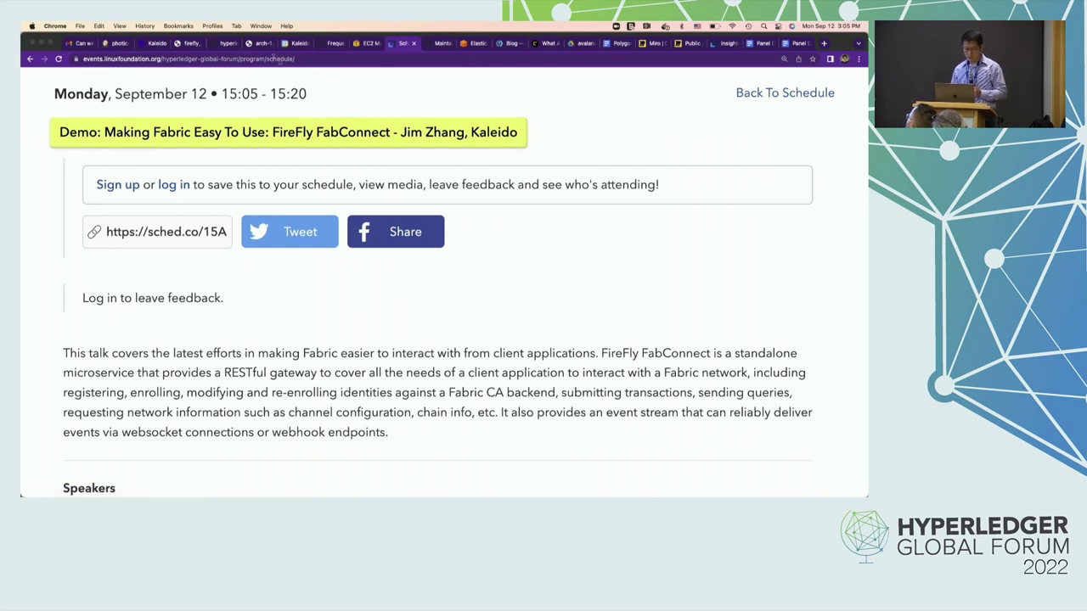
- Switch from the Sched talk page to the firefly-fabconnect GitHub README's architecture diagrams
left_click(227, 43)
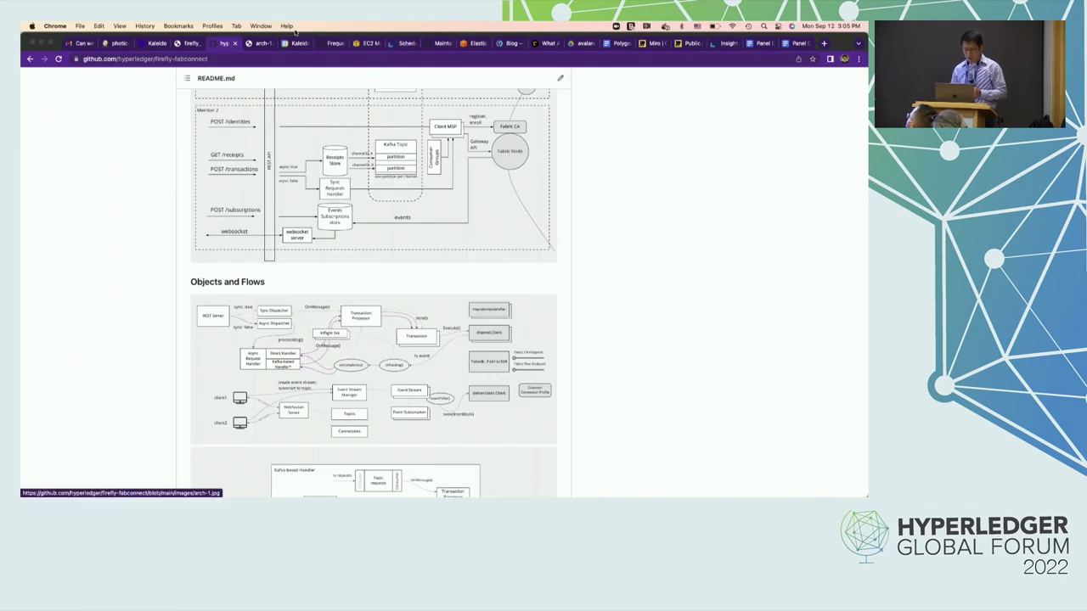
- Display firefly_architecture_overview.jpg showing FireFly Core with its plugins and connectors
left_click(192, 44)
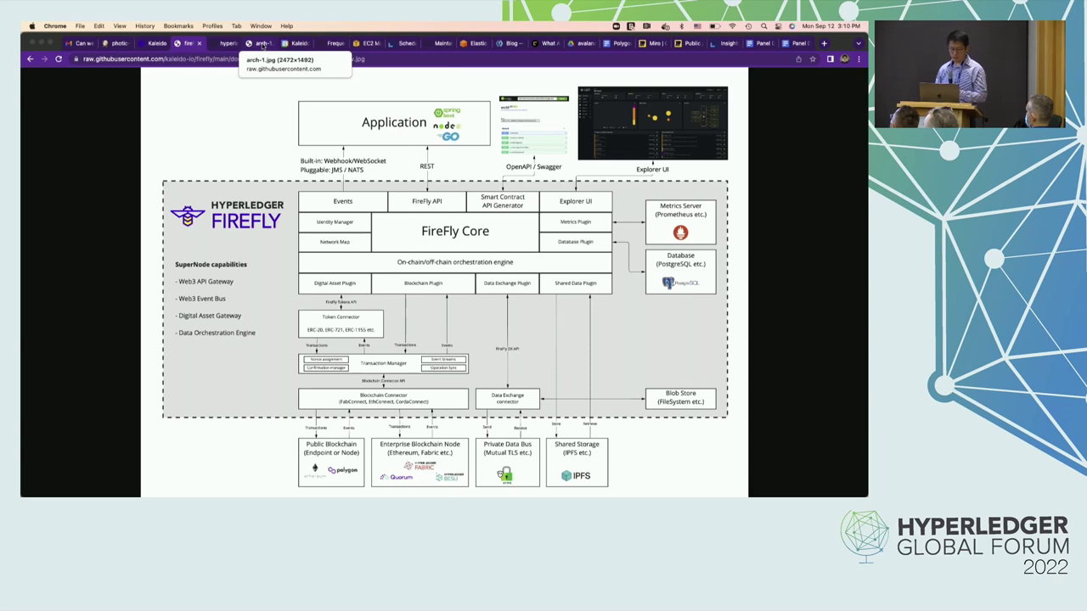
- View the arch-1.jpg diagram of REST API endpoints feeding Kafka, receipts and subscriptions stores
left_click(262, 44)
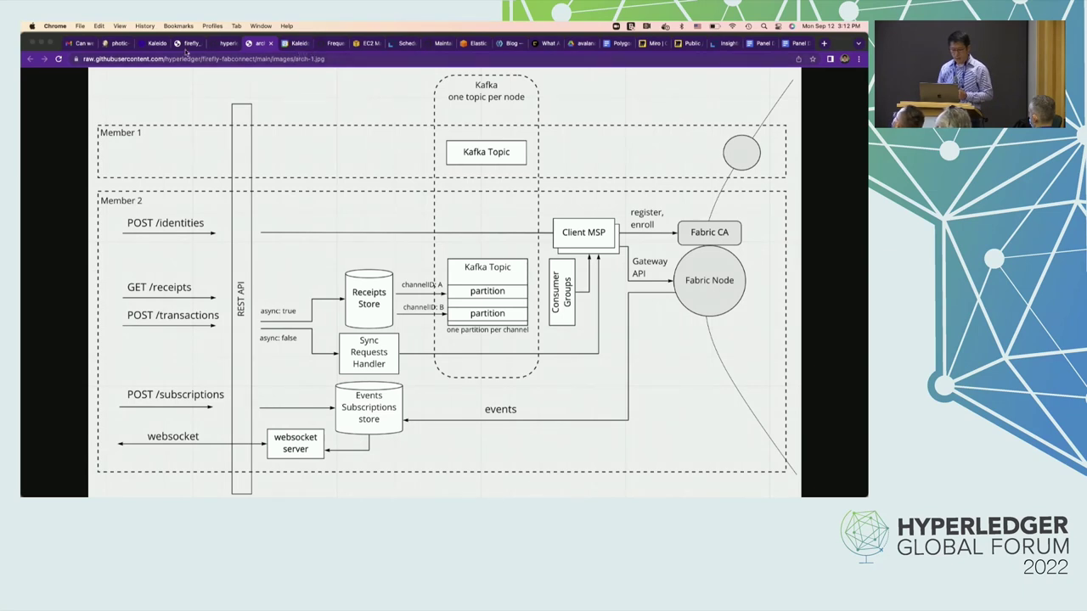
- Go to the Kaleido console and open the fabric1 dashboard showing its orderers, peers and CAs
left_click(154, 43)
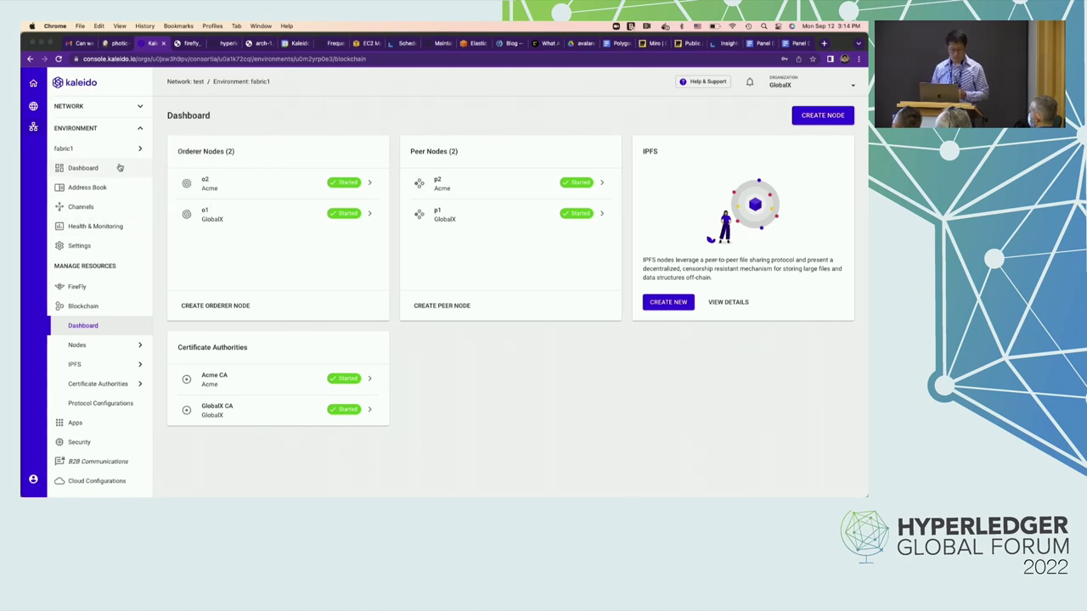
left_click(106, 173)
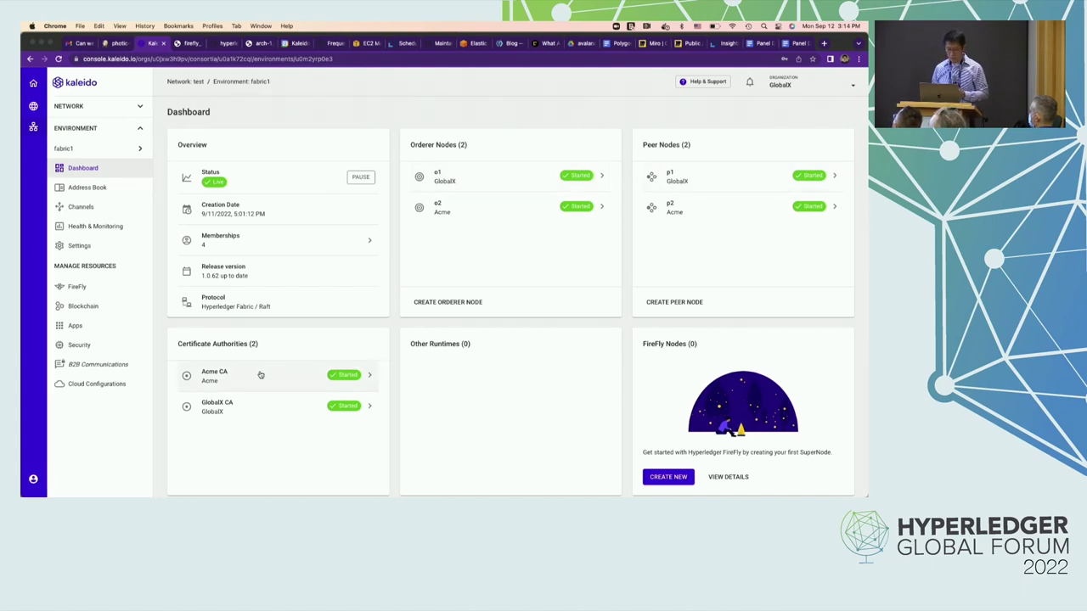
- Begin adding an orderer node named 'o' from Blockchain Nodes, then cancel it
left_click(119, 307)
left_click(119, 345)
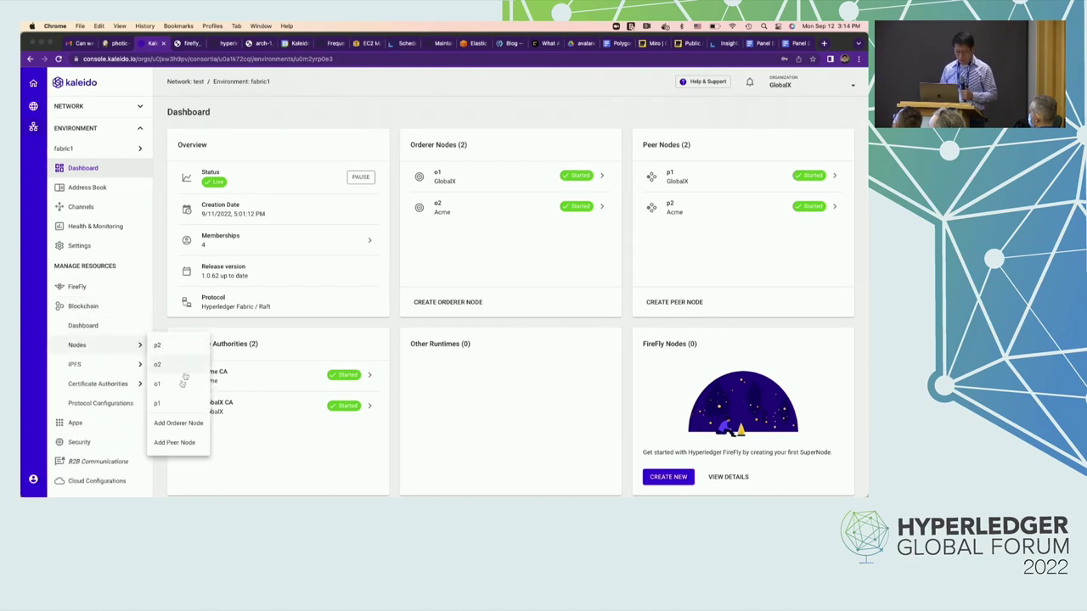
left_click(173, 419)
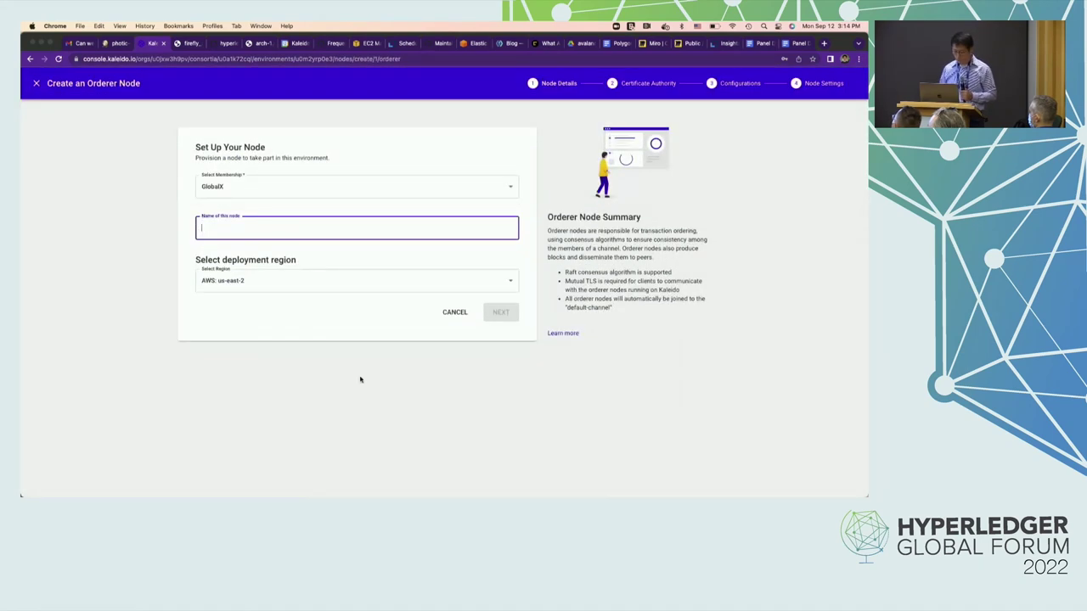
type("o")
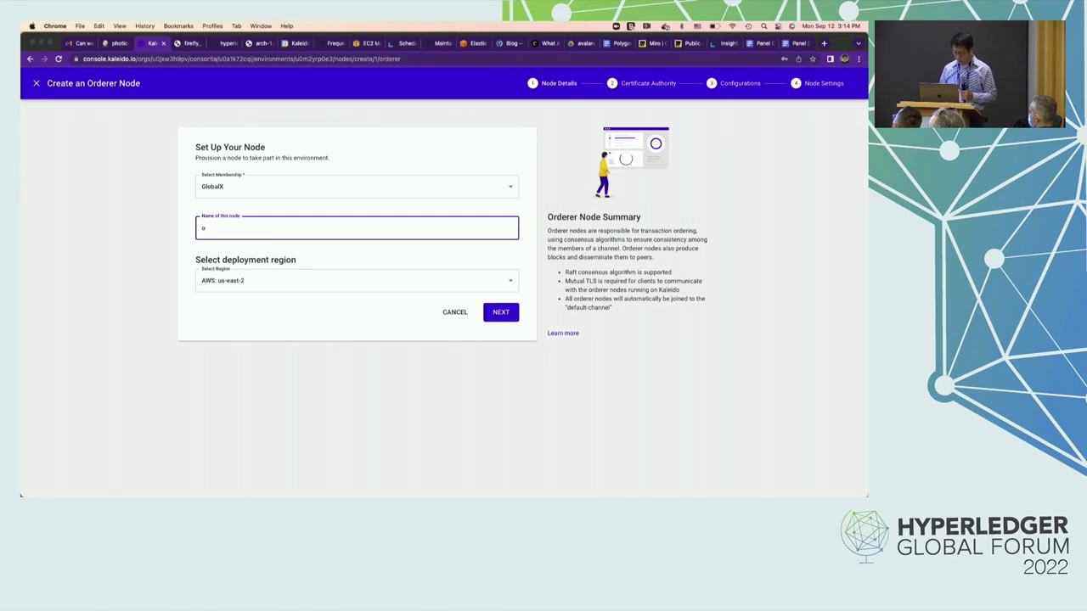
left_click(455, 313)
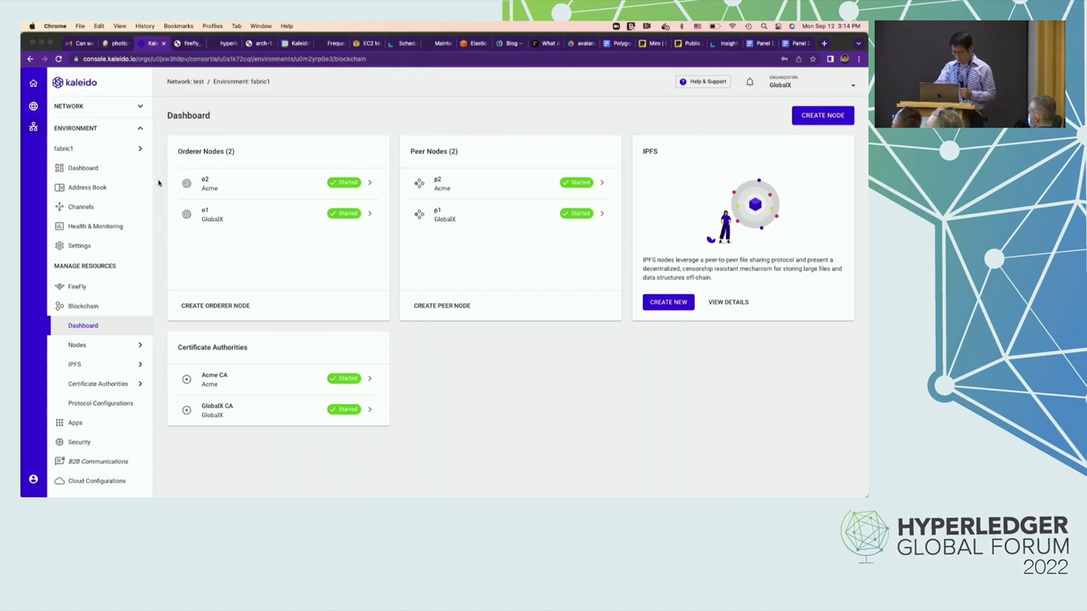
- Open the network's Apps list, check the existing test app's details, and return
left_click(110, 110)
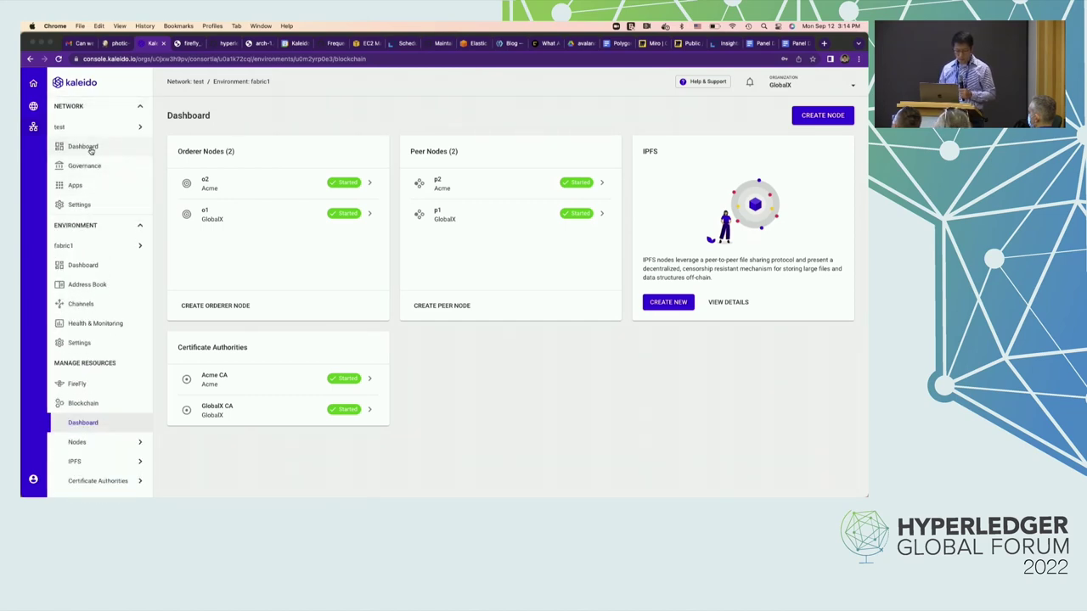
left_click(92, 186)
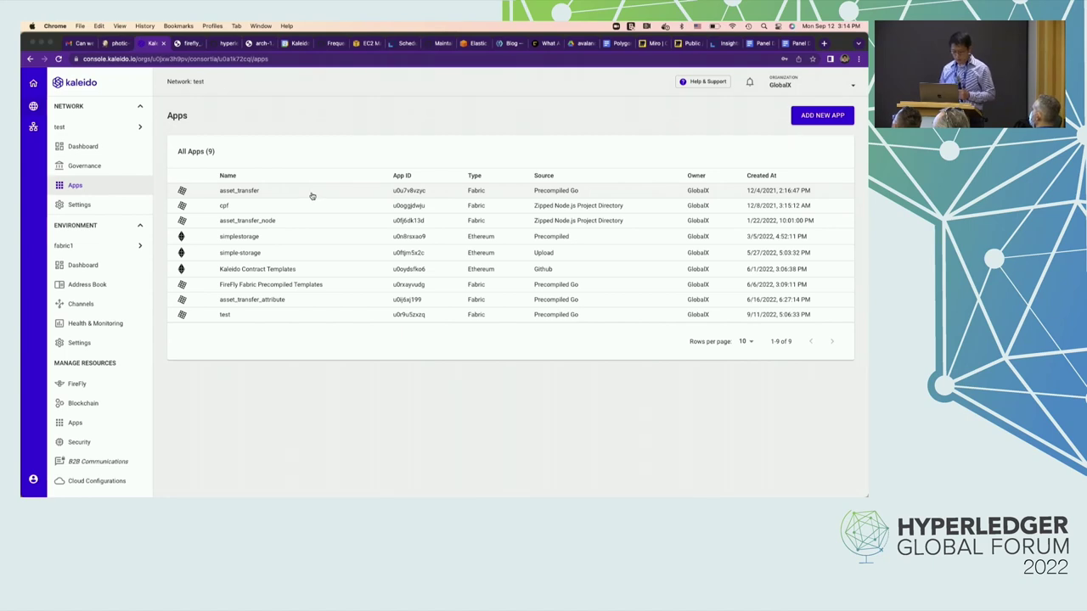
left_click(335, 316)
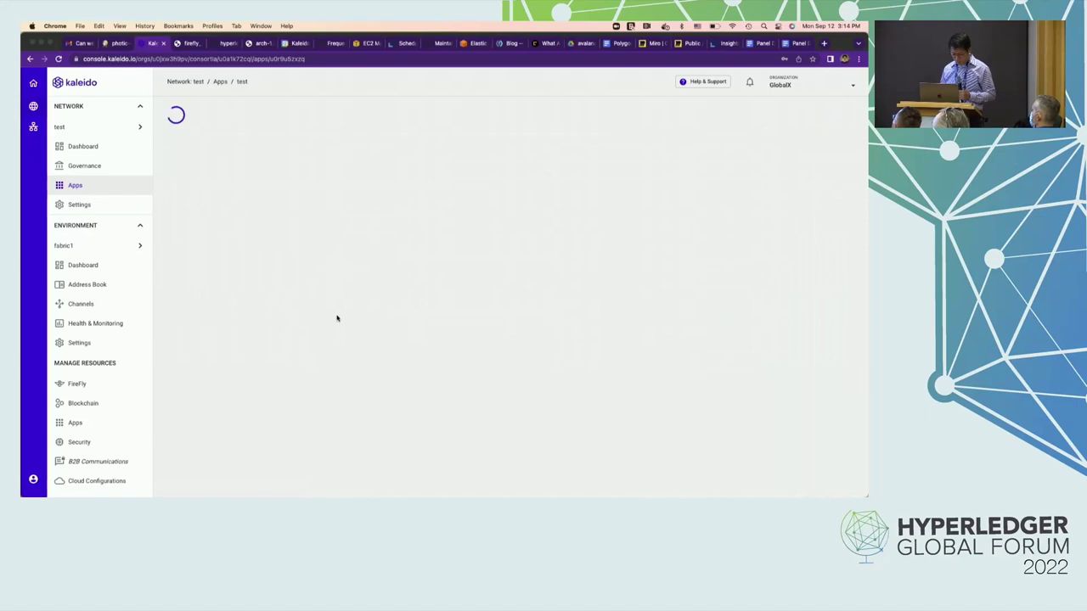
left_click(221, 81)
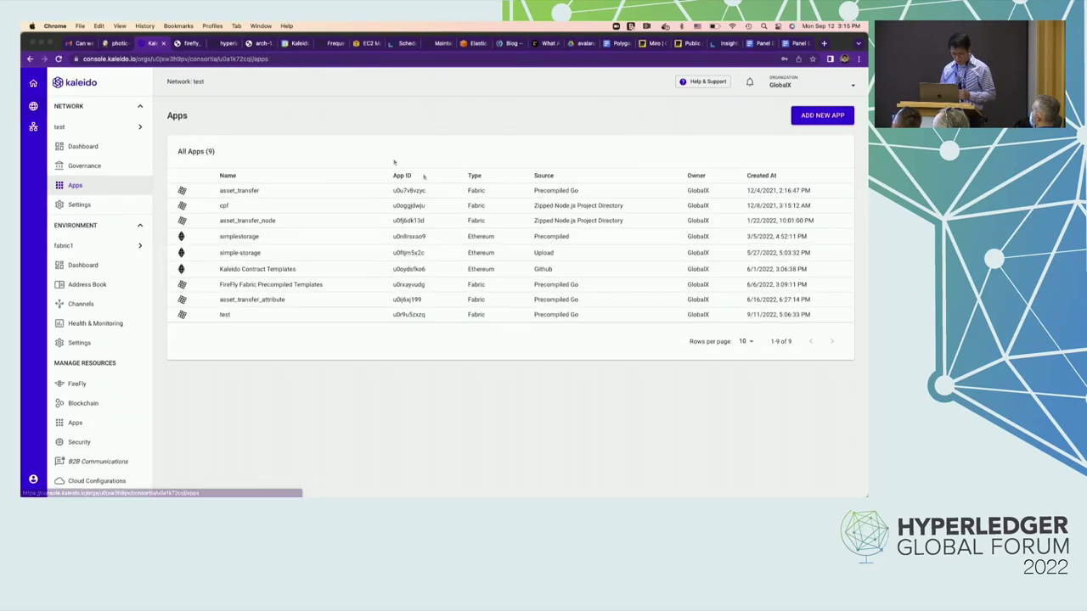
- Create a Hyperledger Fabric app named HGFDemo using a precompiled Golang executable
left_click(822, 119)
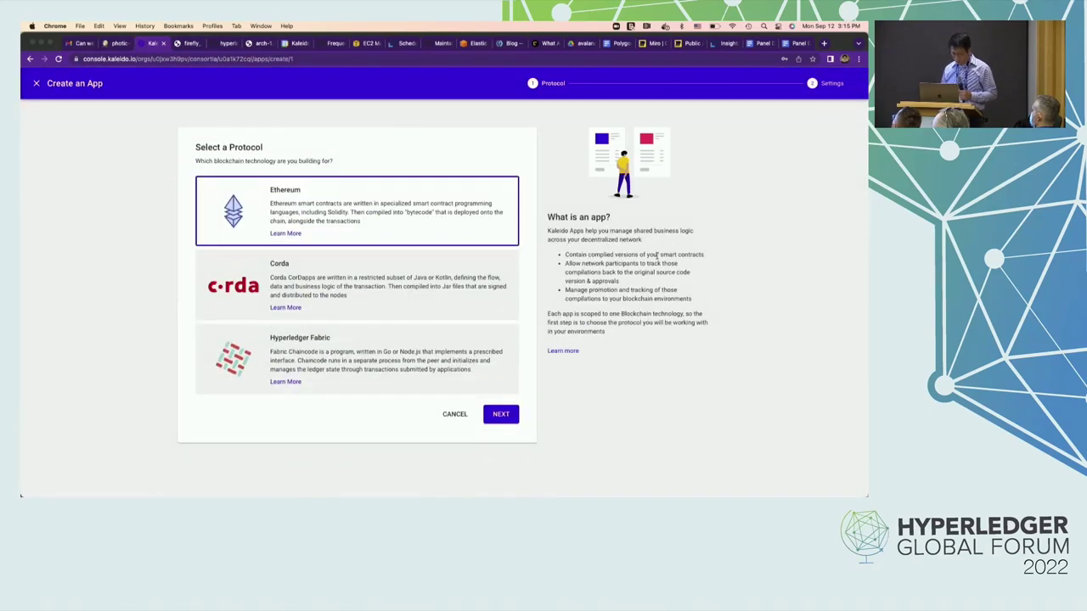
left_click(424, 380)
left_click(500, 414)
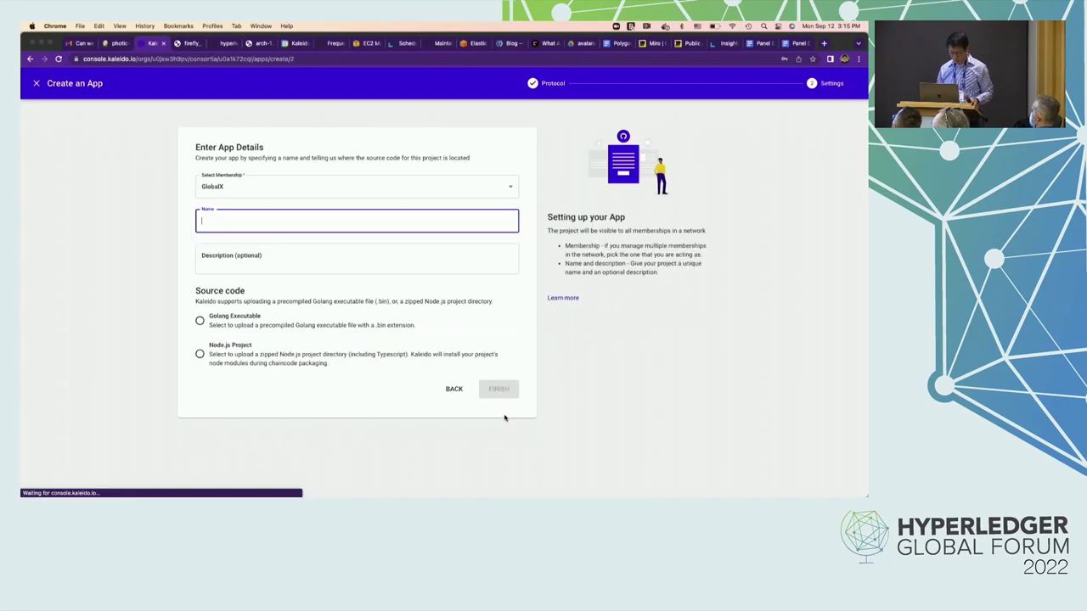
type("f")
type("HGL")
type("Demo")
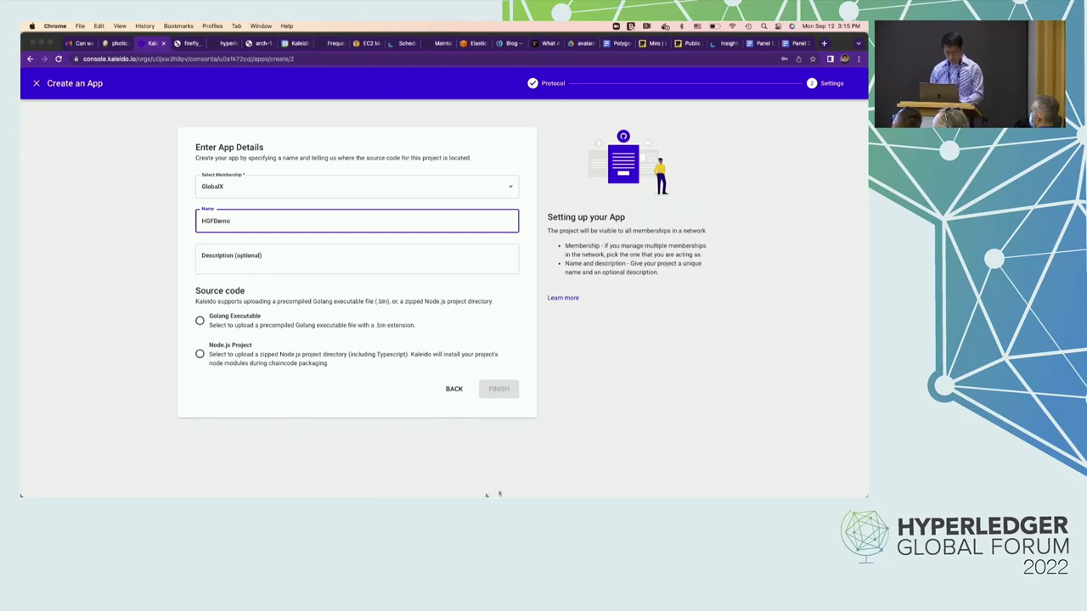
left_click(225, 318)
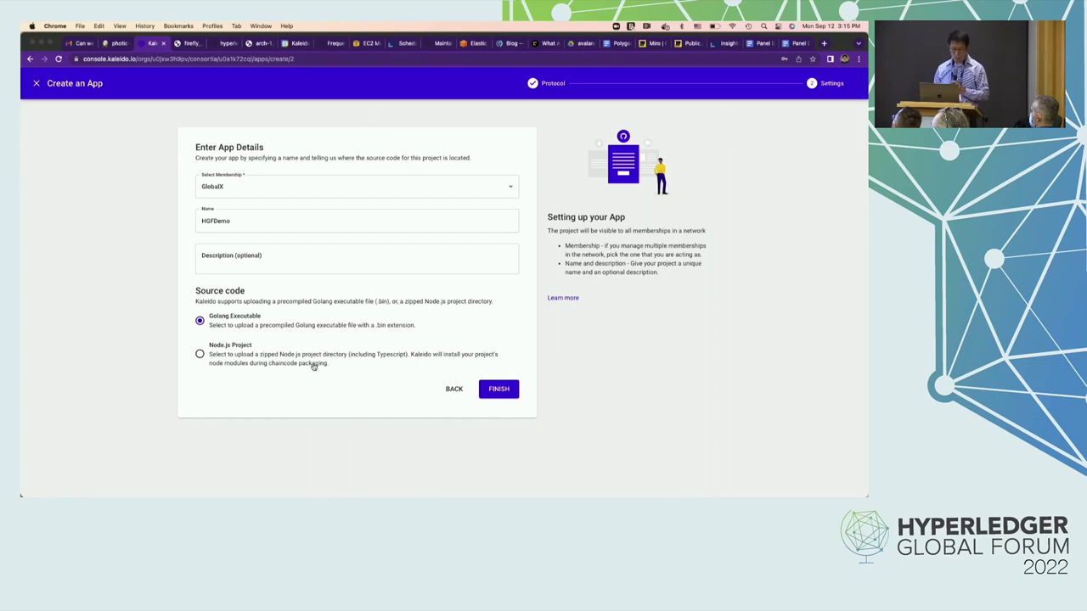
left_click(500, 392)
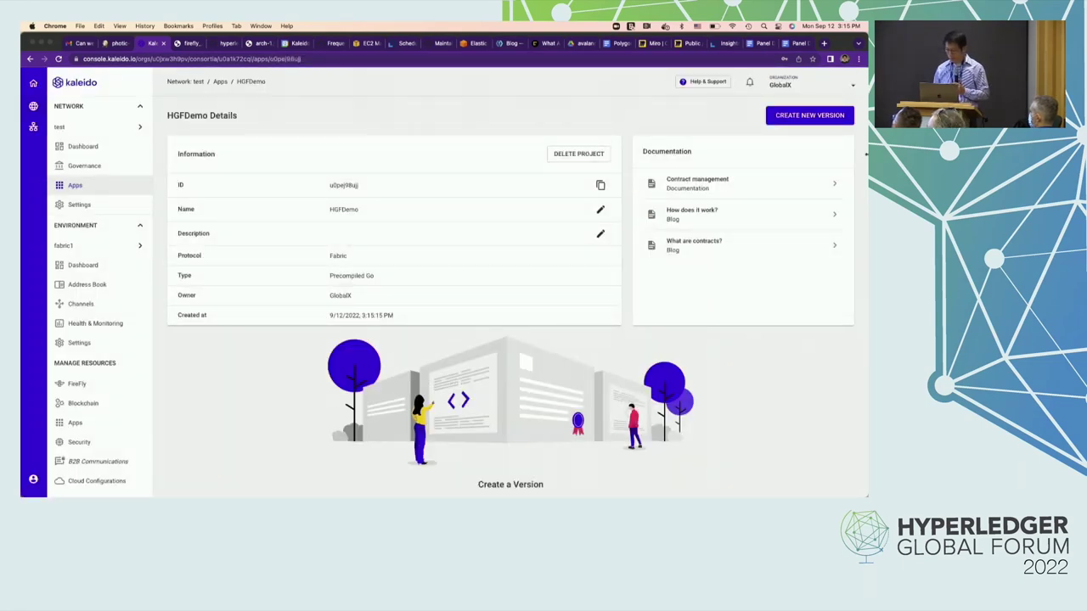
- Upload at-2.bin as HGFDemo chaincode version 1.0.0 and open that version's details
left_click(808, 118)
left_click(325, 223)
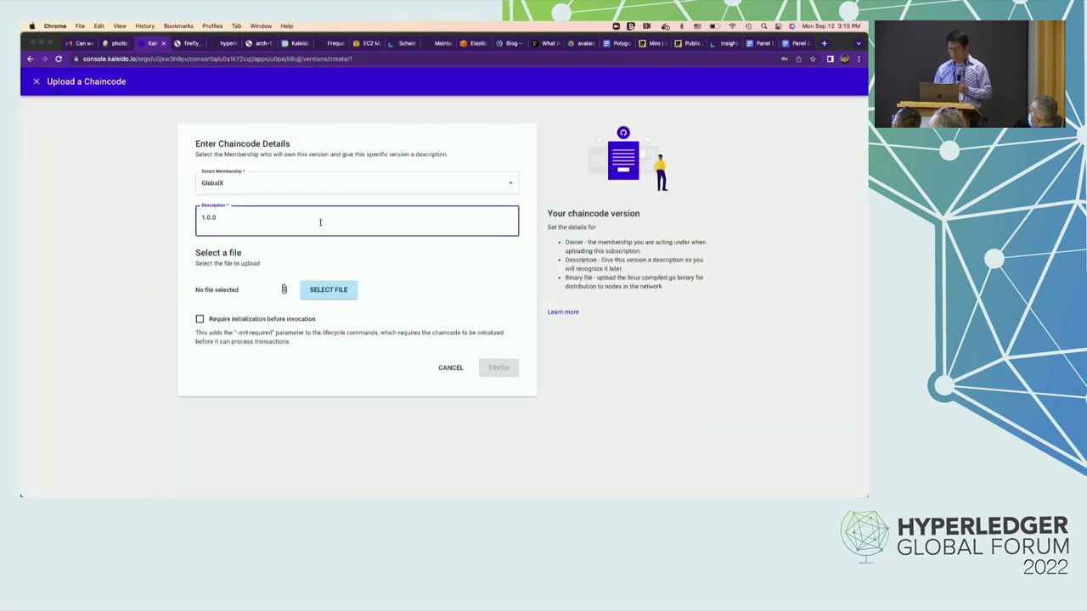
key("super+Tab")
key("super+Tab")
key("super+Tab")
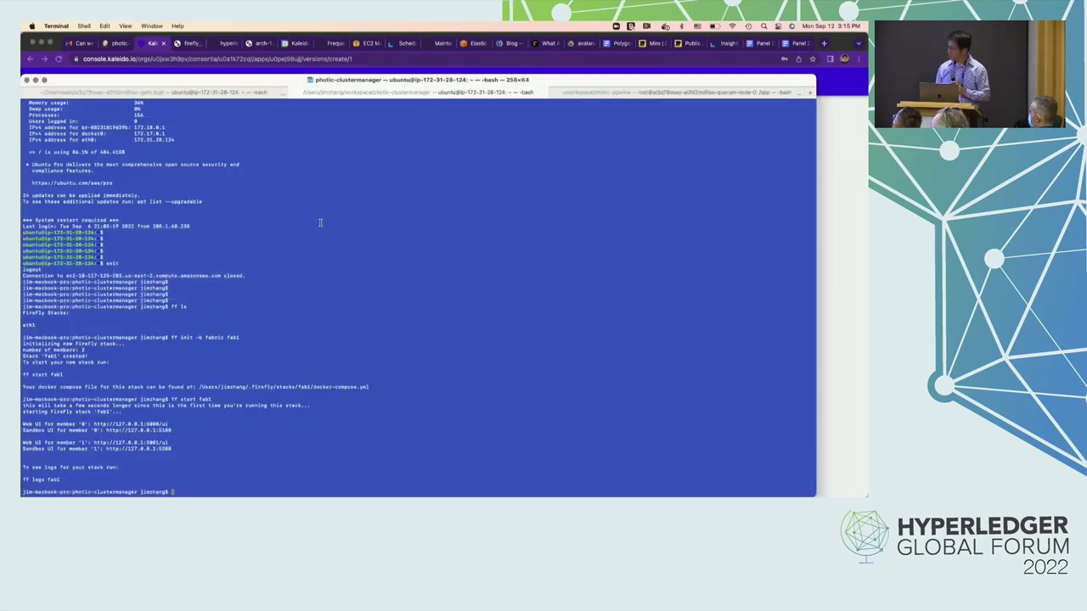
left_click(843, 360)
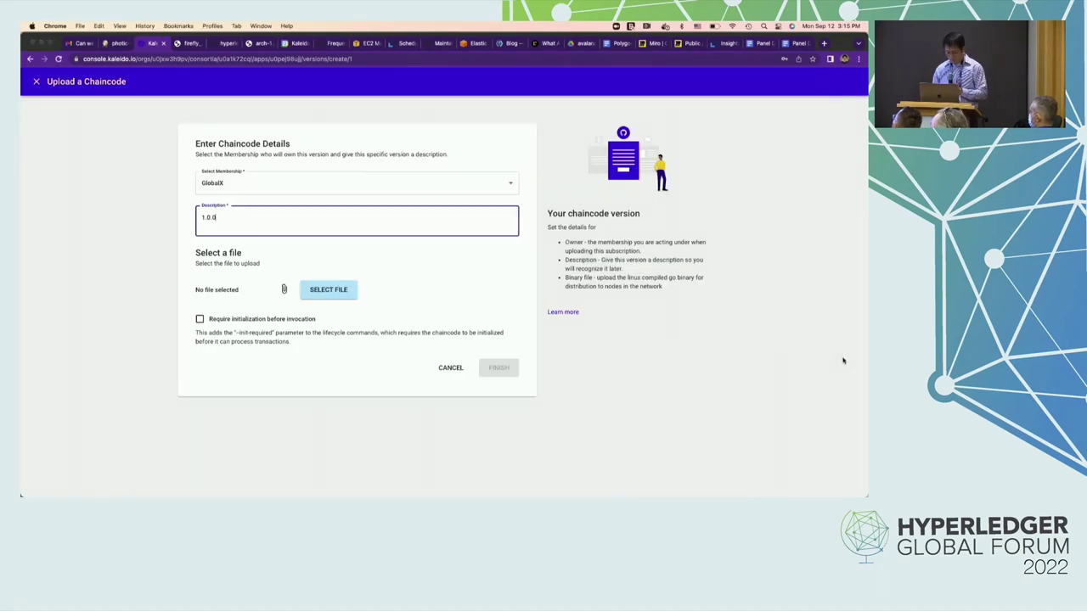
left_click(329, 290)
left_click(208, 134)
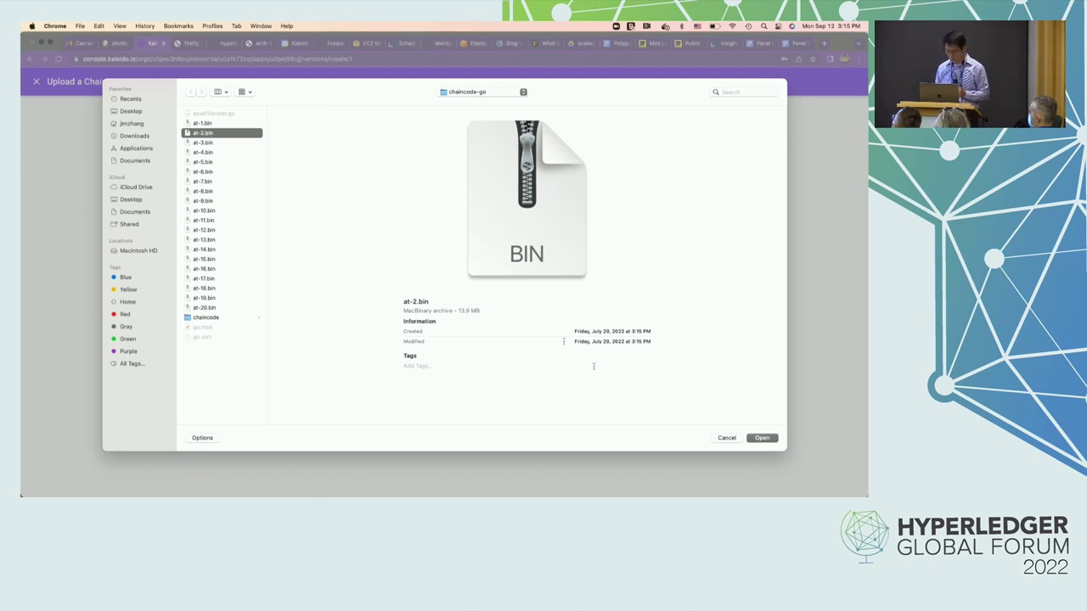
left_click(761, 438)
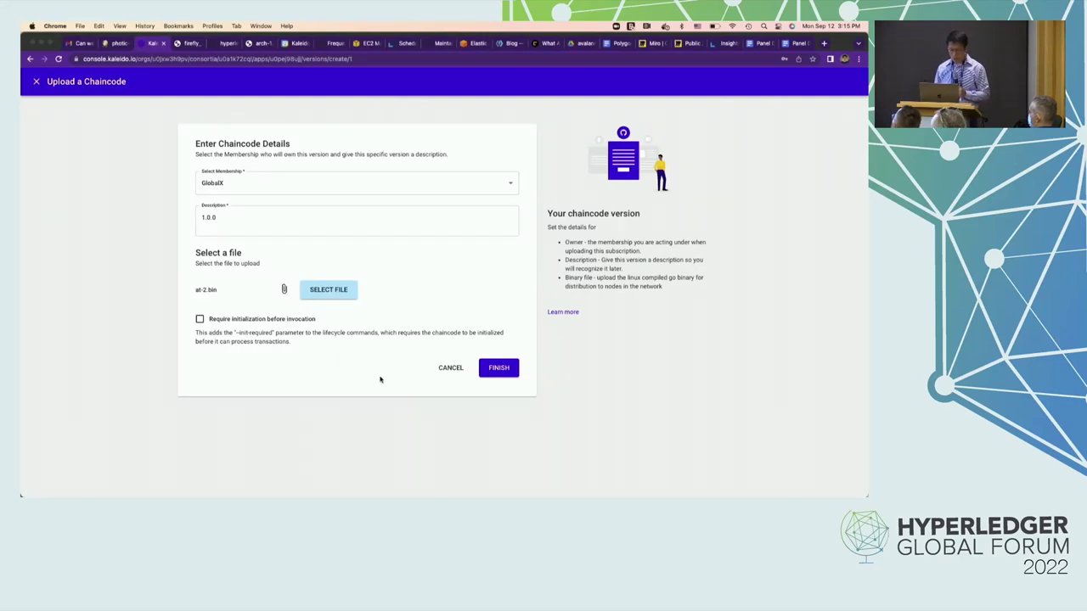
left_click(498, 369)
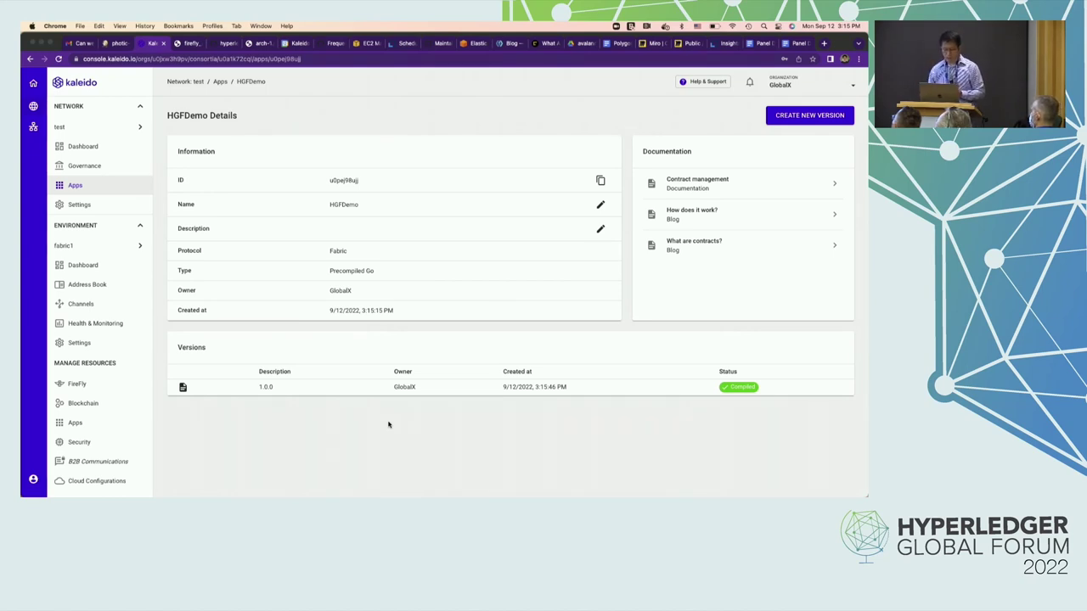
left_click(436, 387)
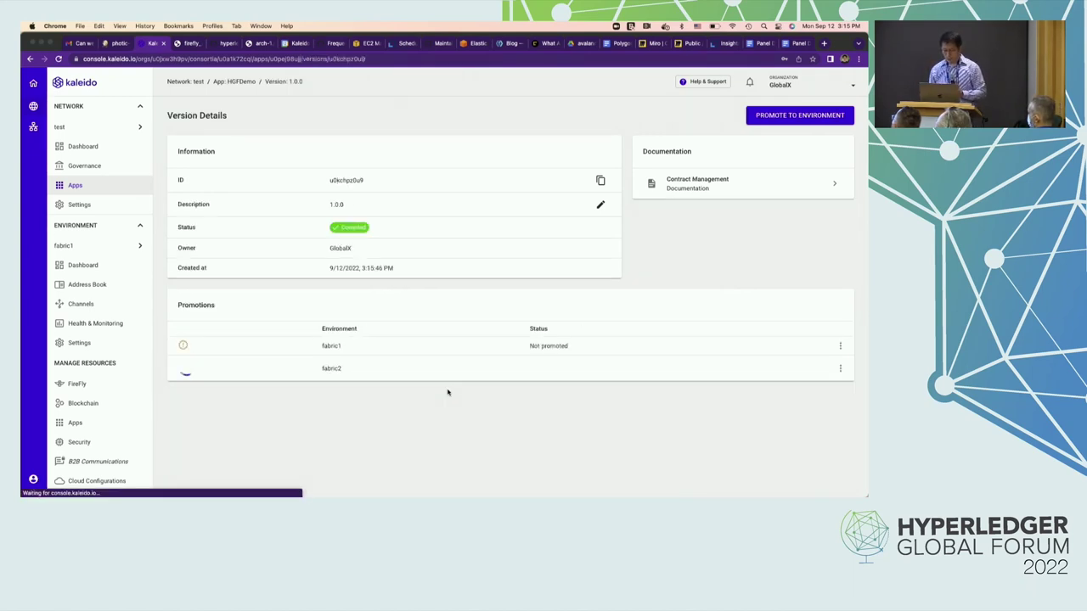
- Open the Promote form for version 1.0.0 with fabric1 as the target environment
left_click(841, 346)
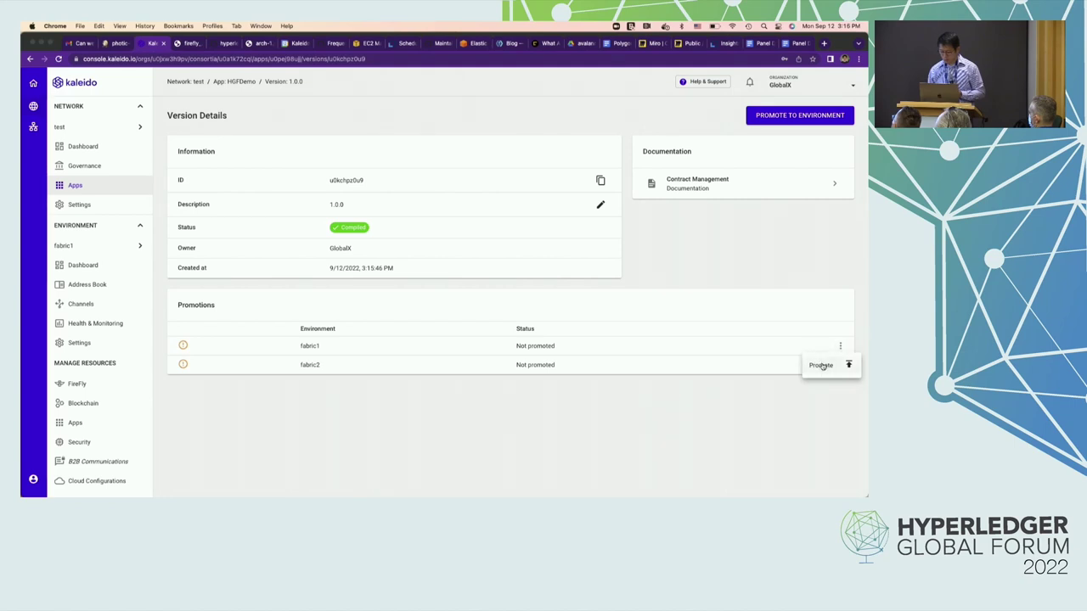
left_click(385, 431)
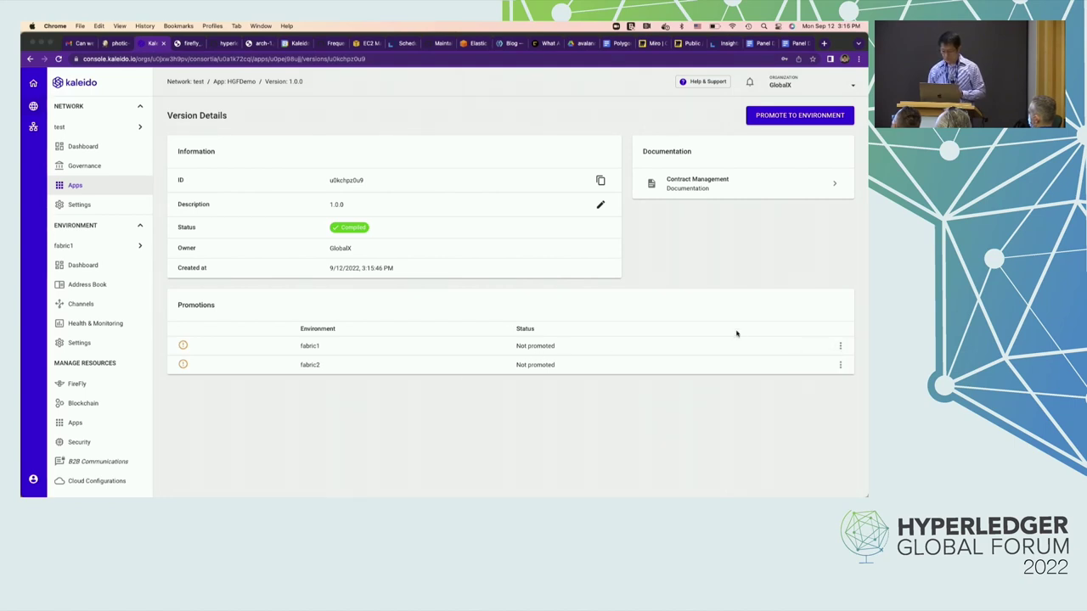
left_click(841, 346)
left_click(821, 366)
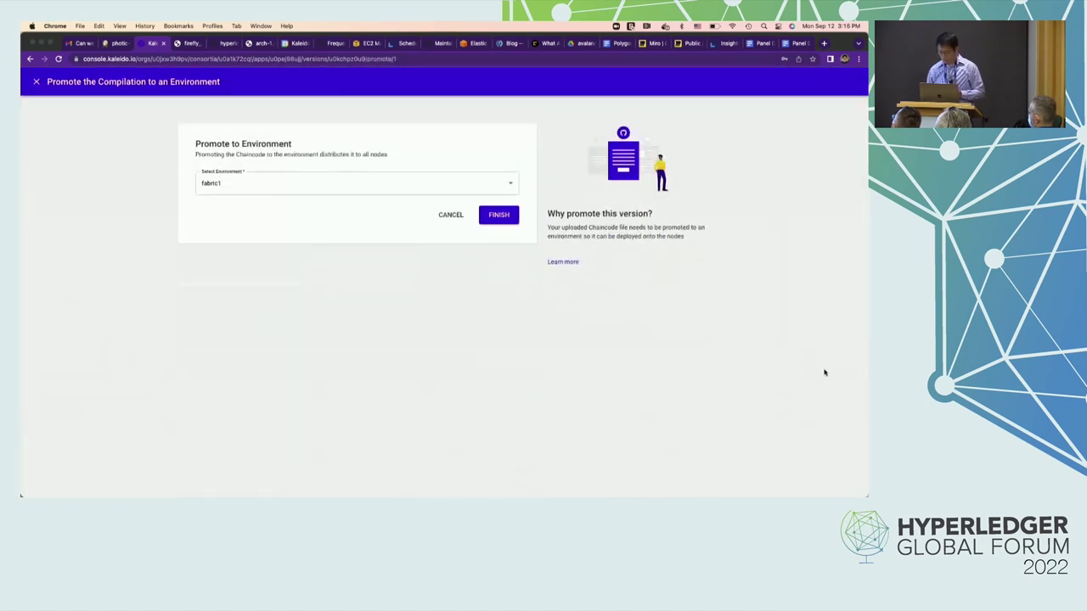
- Promote version 1.0.0 to fabric1 and set up deployment to default-channel
left_click(501, 215)
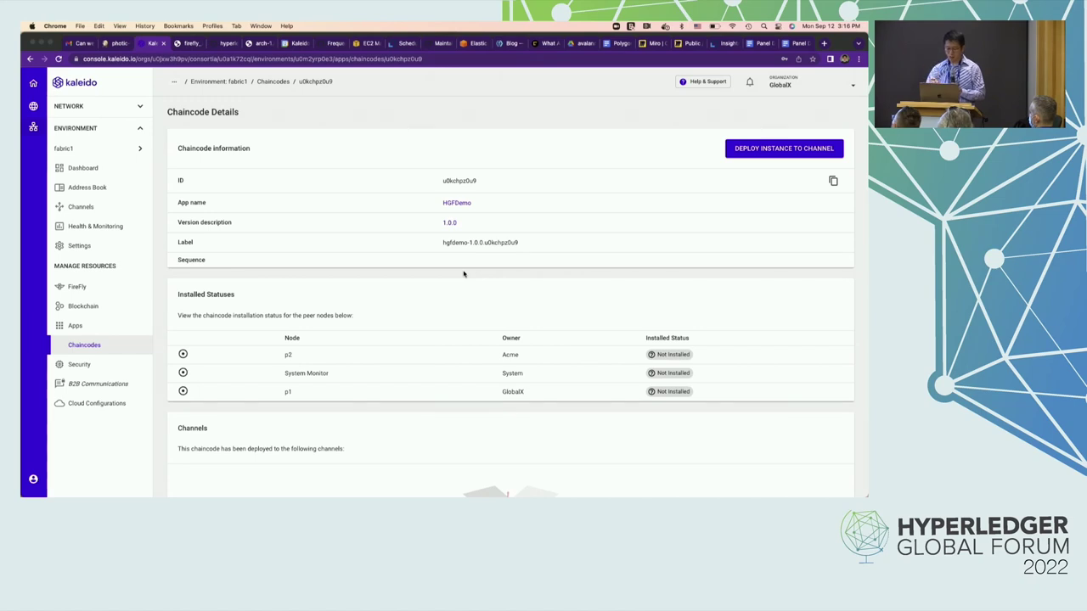
left_click(779, 150)
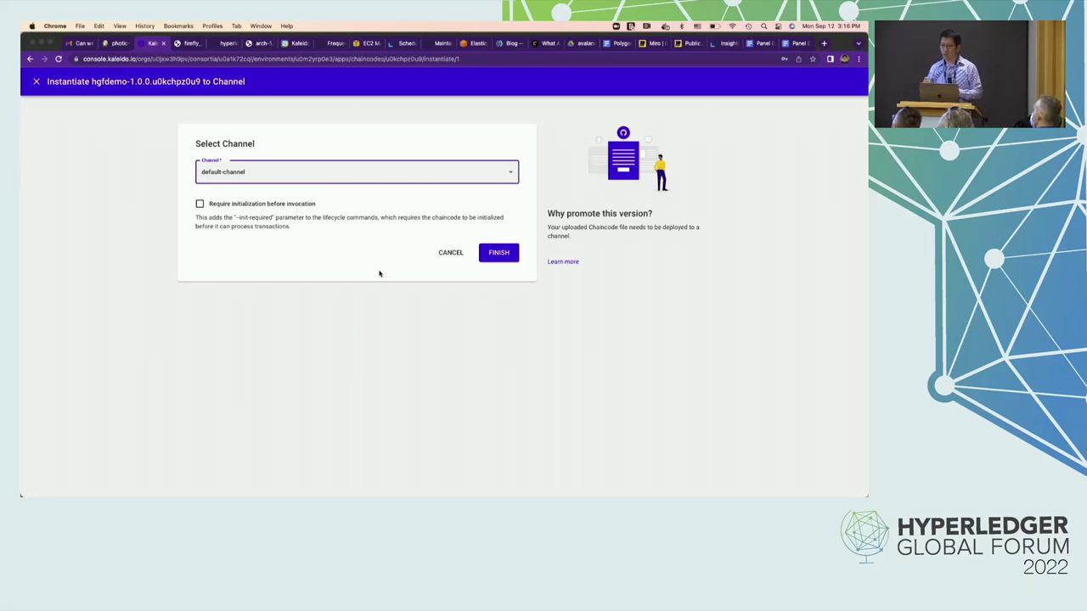
left_click(372, 259)
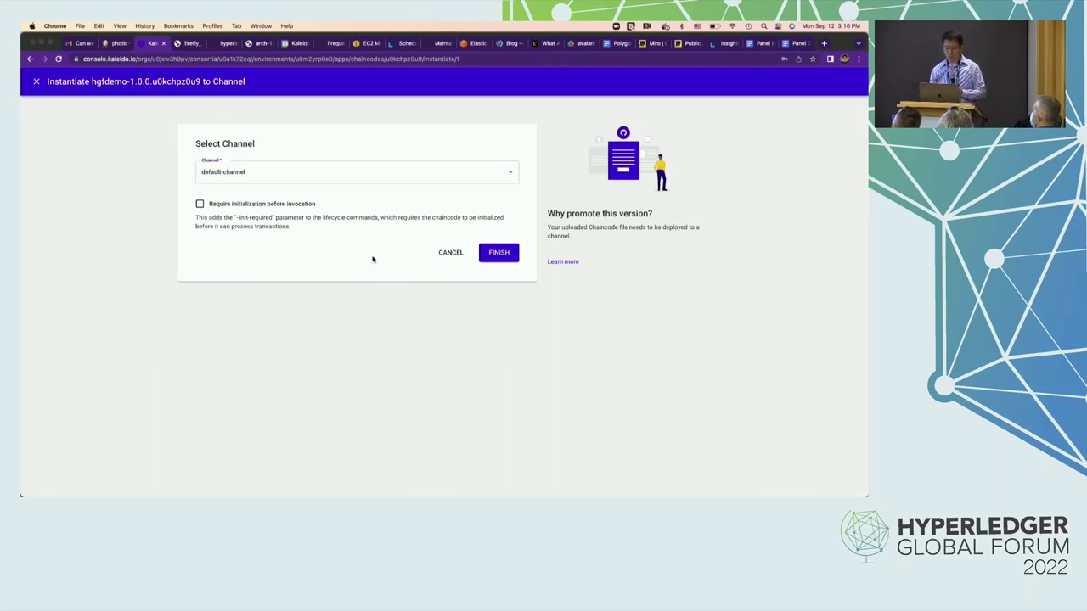
- Deploy hgfdemo-1.0.0 to default-channel and confirm it's installed on p1, p2 and System Monitor
left_click(498, 253)
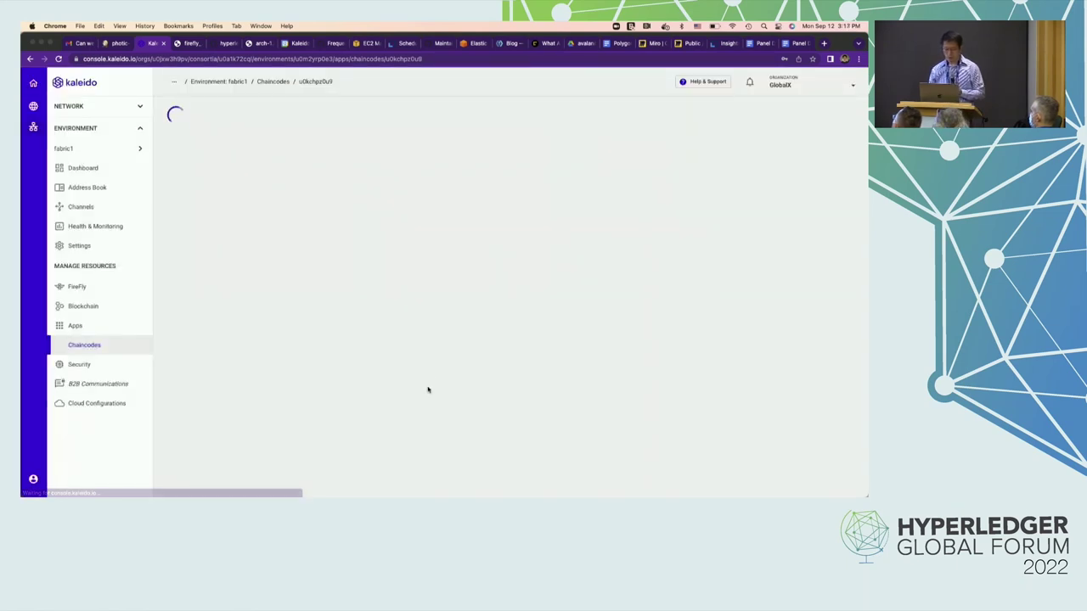
scroll(428, 389, "down", 3)
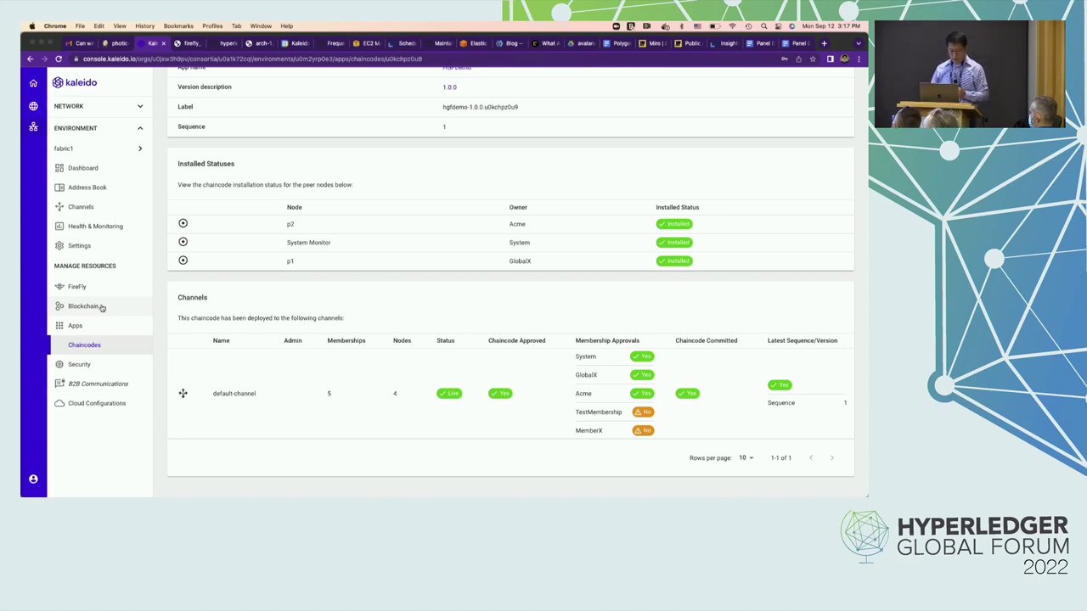
- Open the Peer Node Overview for p1 under Blockchain > Nodes in fabric1
left_click(83, 307)
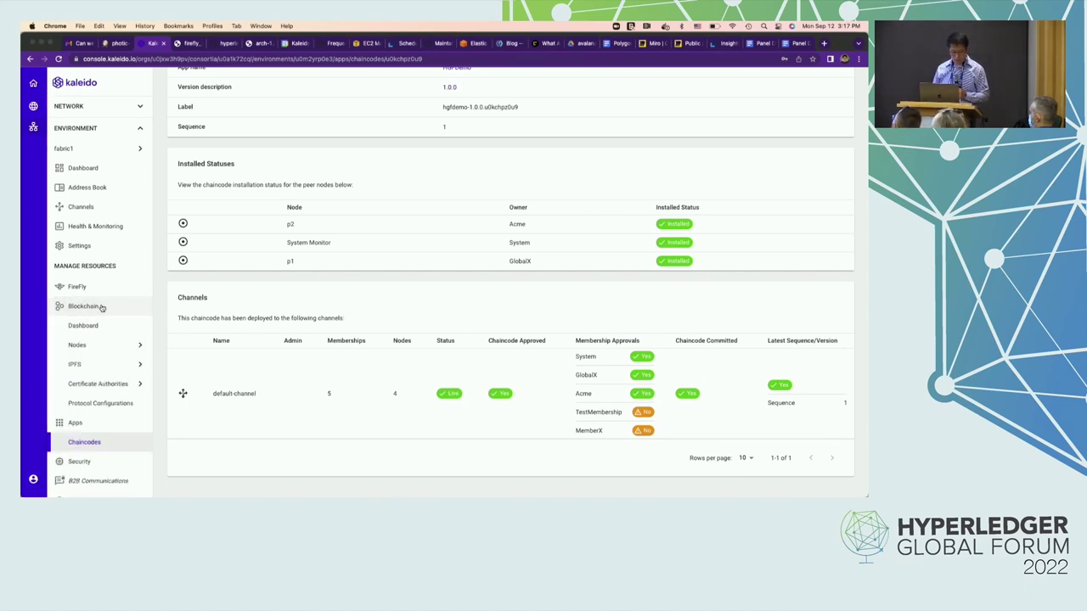
mouse_move(111, 332)
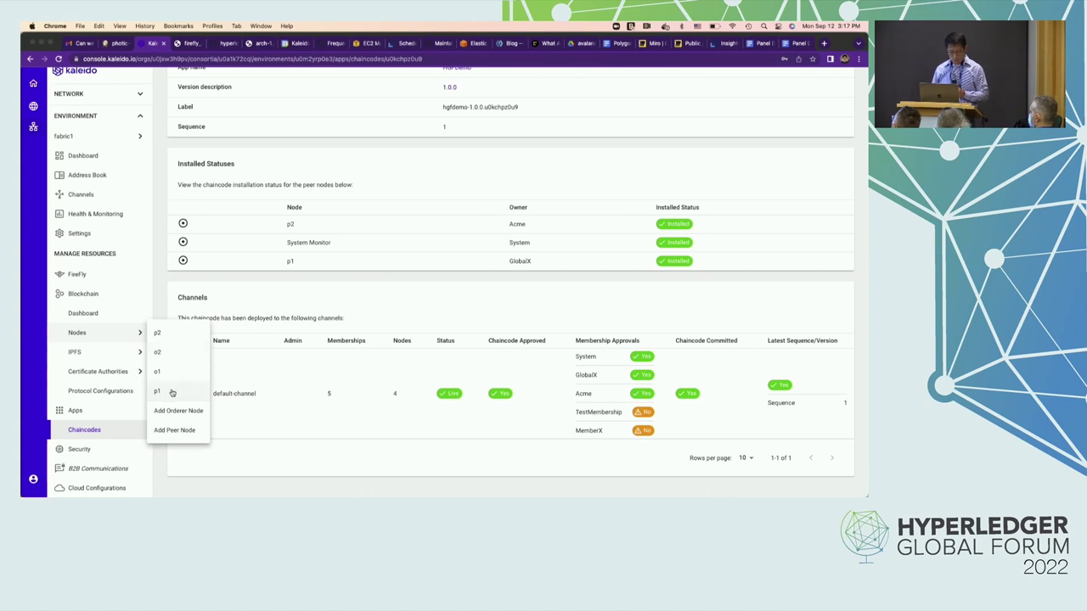
left_click(171, 392)
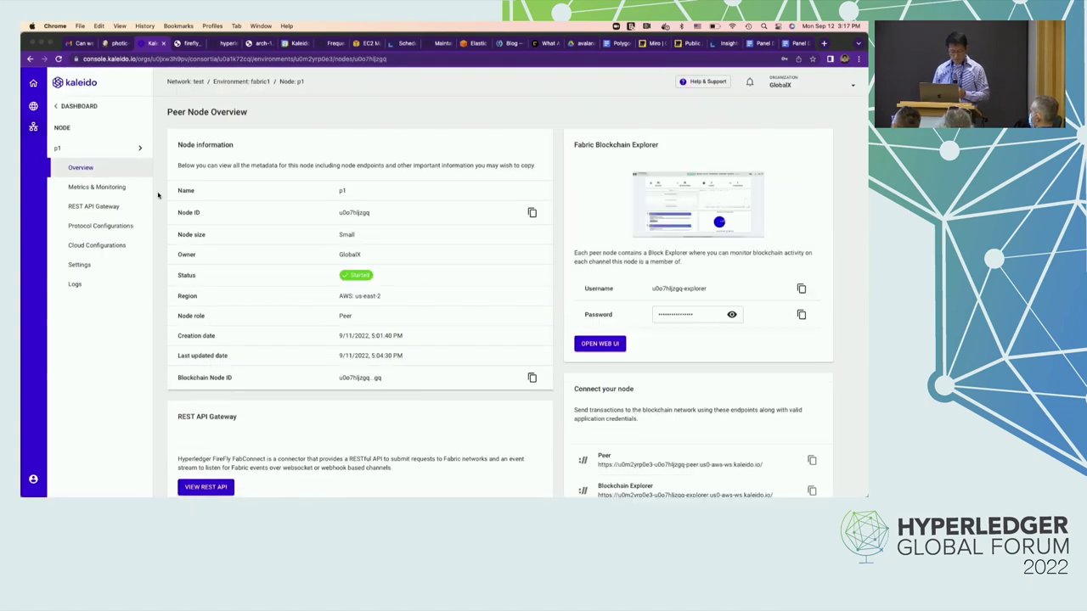
- Open p1's REST API Gateway and scroll the FabConnect endpoints down to GET /identities
left_click(93, 207)
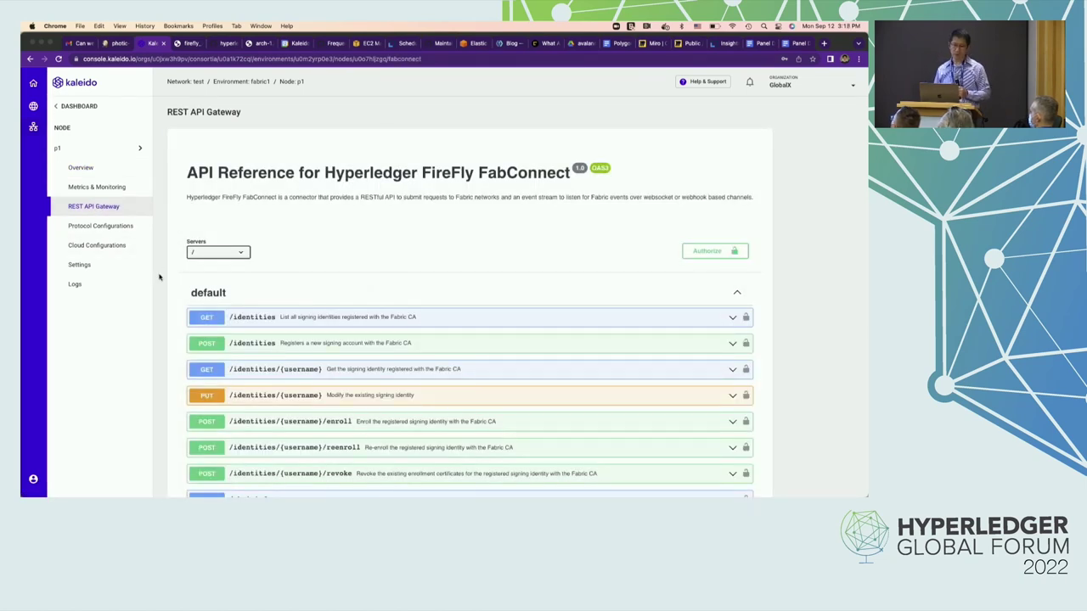
scroll(159, 277, "down", 5)
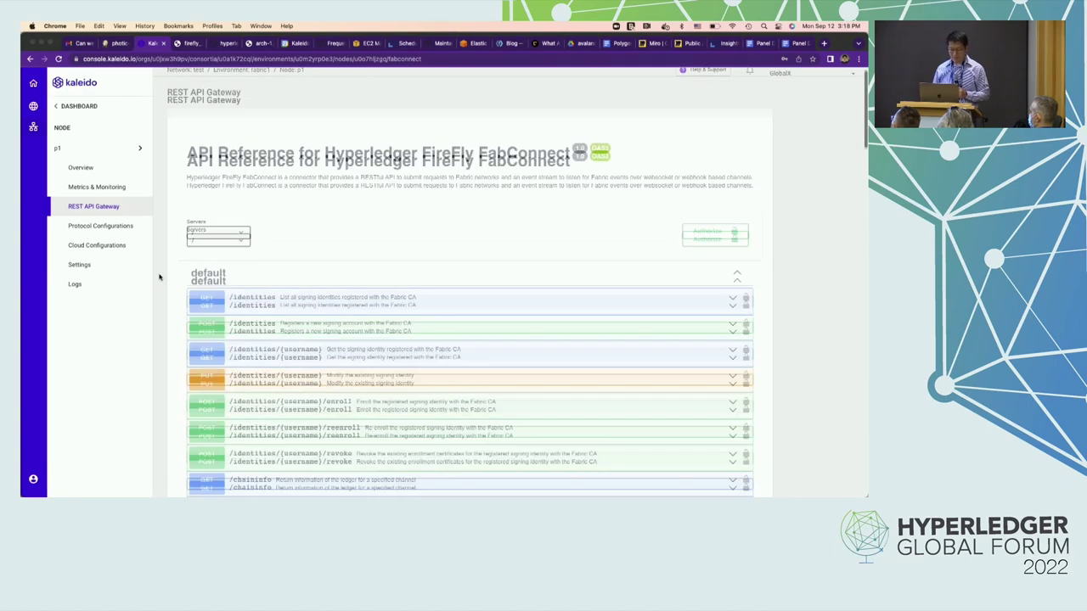
scroll(159, 276, "down", 1)
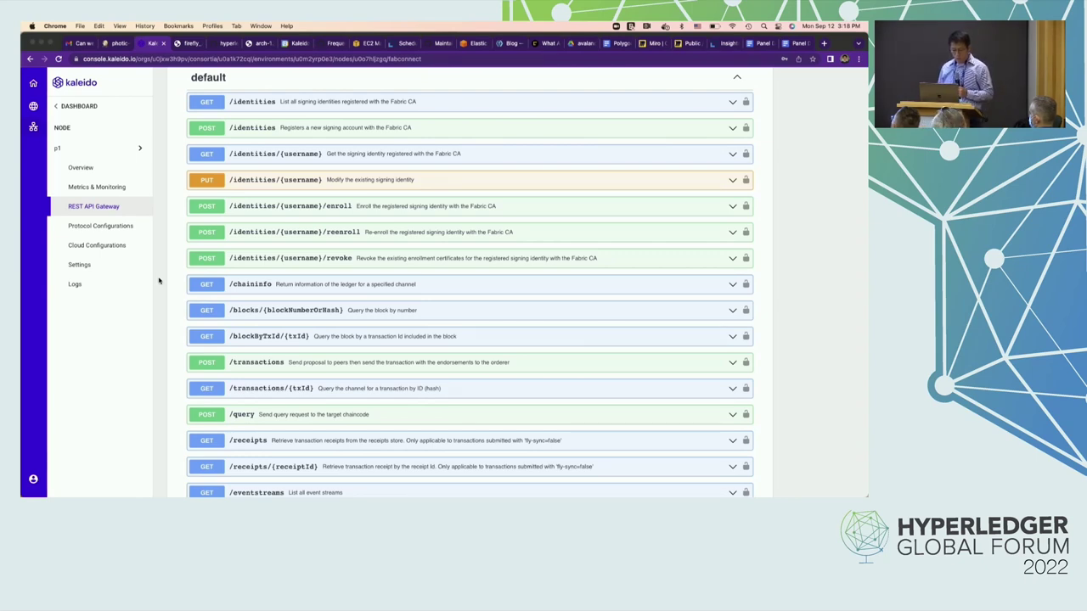
- Execute GET /identities and find user1 in the 200 response's identity list
left_click(299, 106)
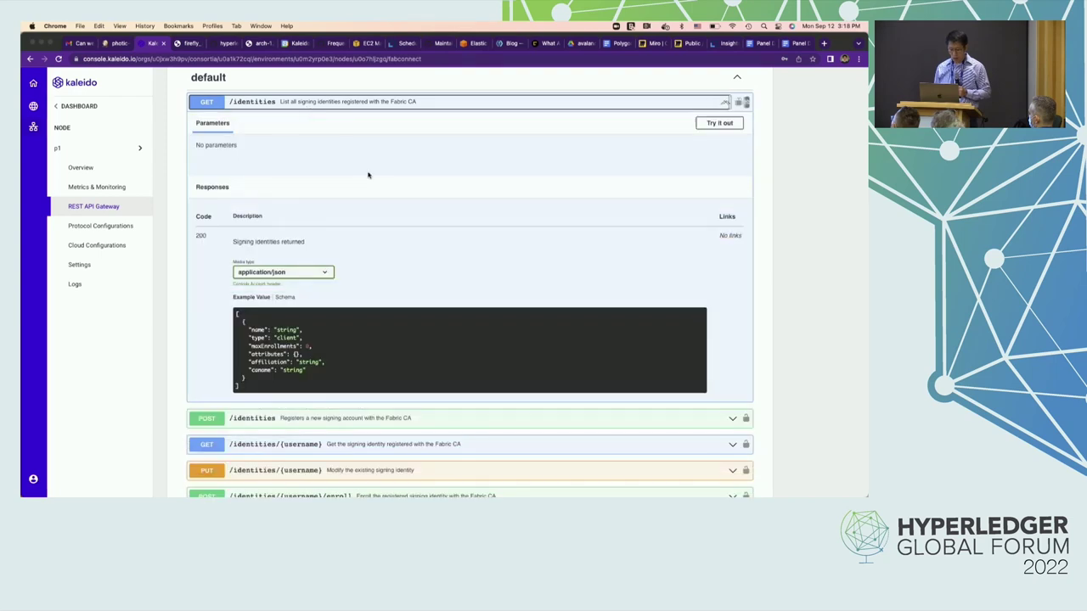
scroll(427, 209, "down", 1)
scroll(427, 209, "up", 1)
left_click(719, 120)
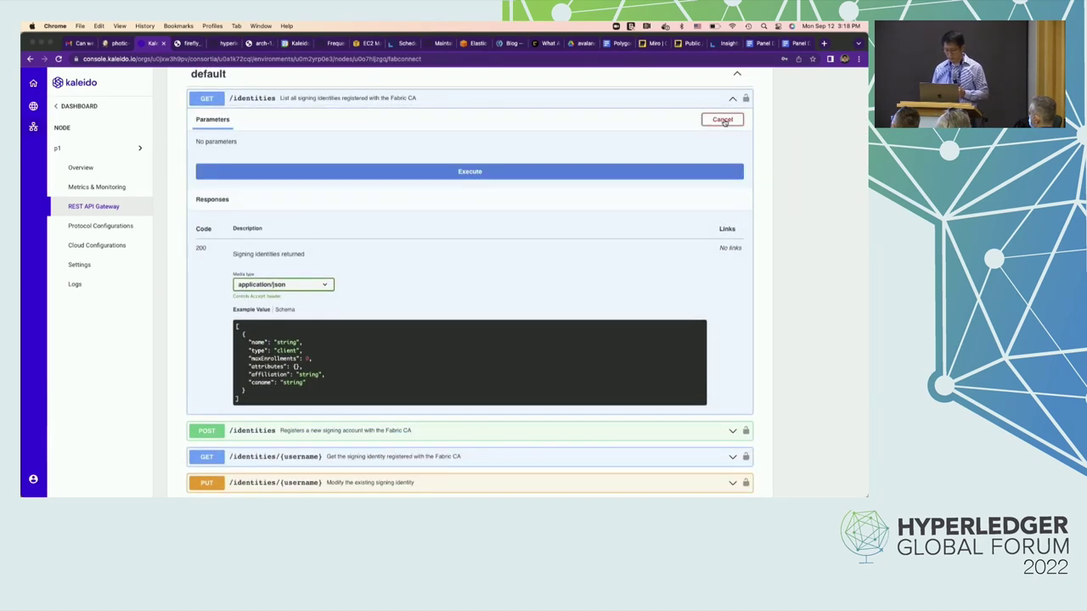
left_click(469, 173)
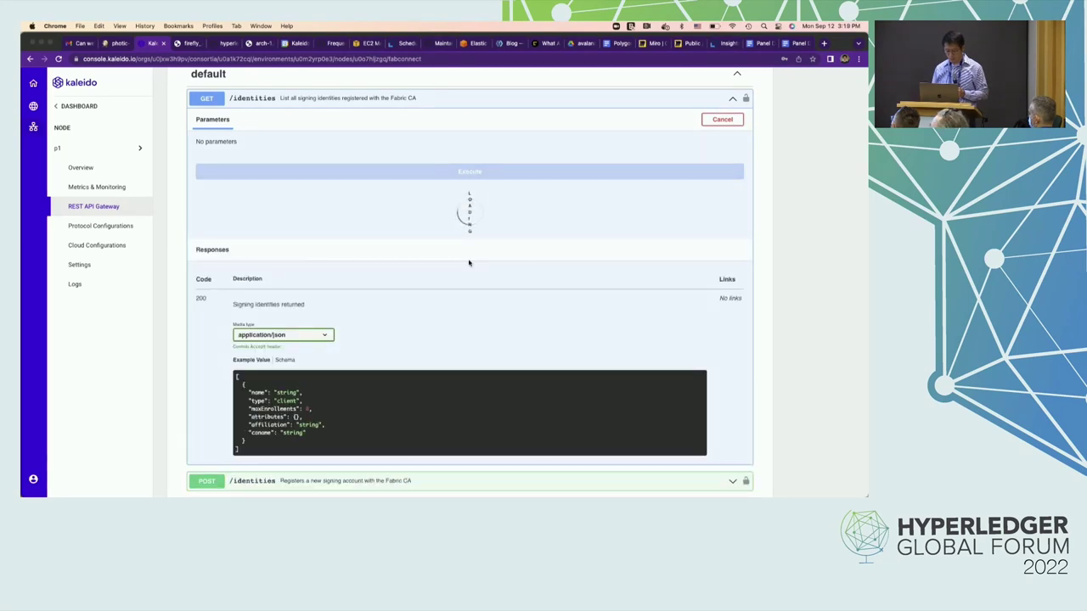
scroll(464, 293, "down", 5)
scroll(463, 293, "down", 5)
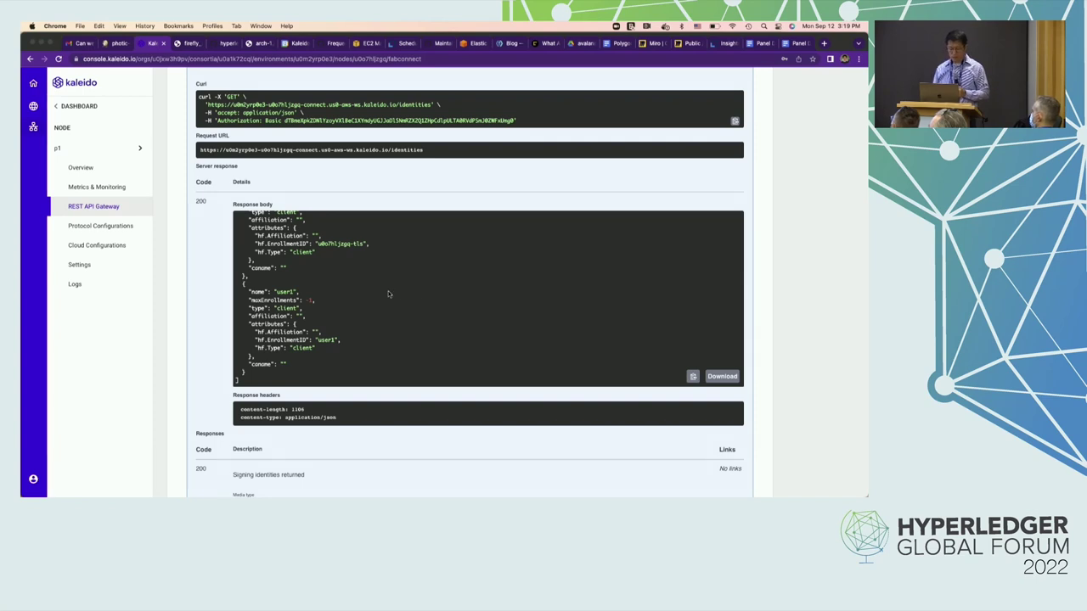
double_click(281, 293)
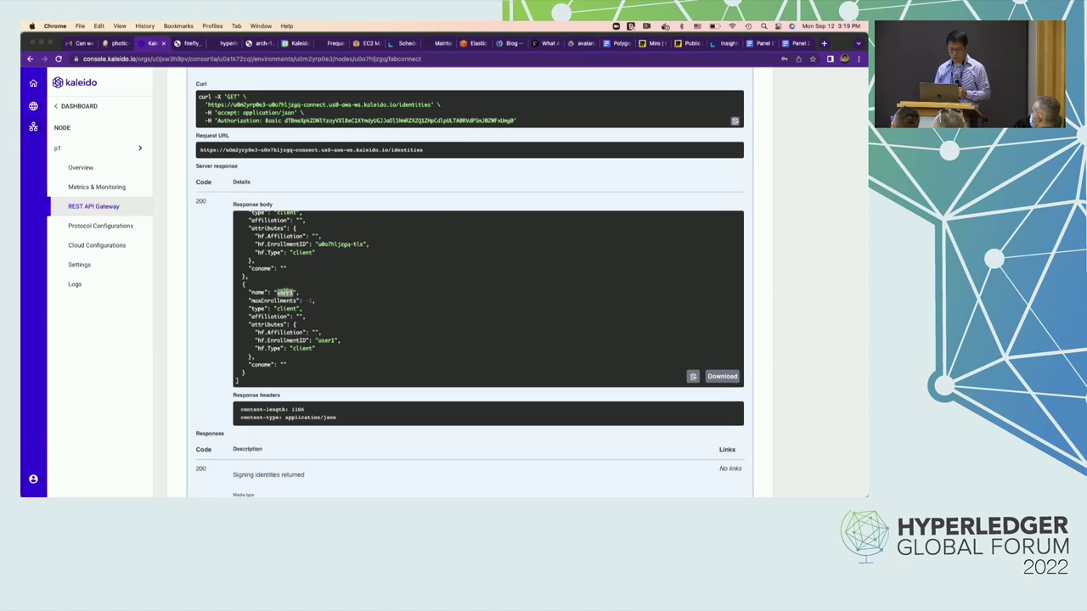
left_click(344, 301)
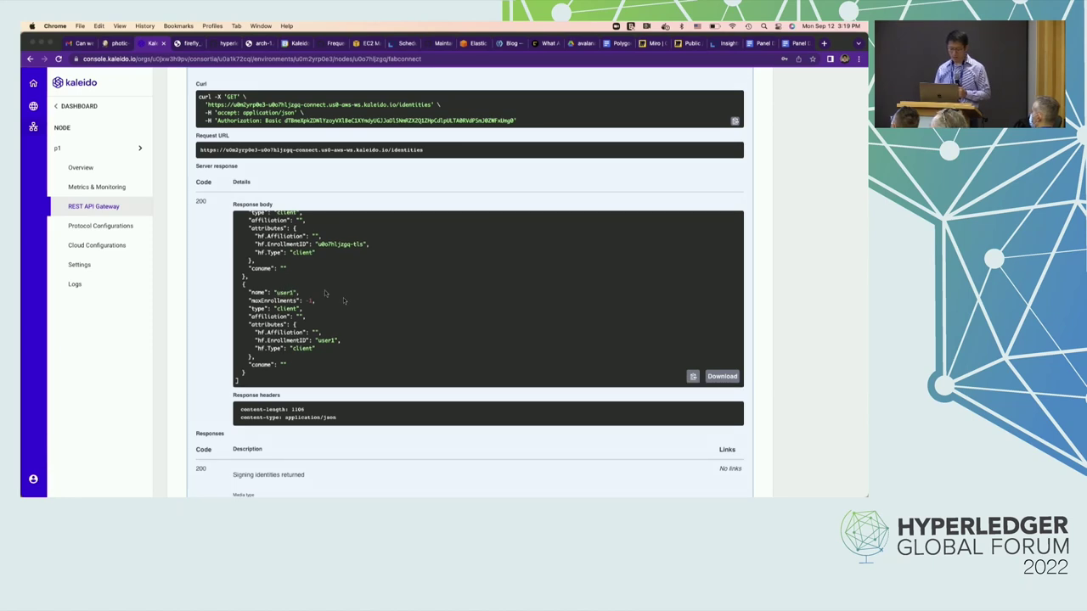
- Register user2 via POST /identities with only the name field in the body
scroll(216, 272, "down", 5)
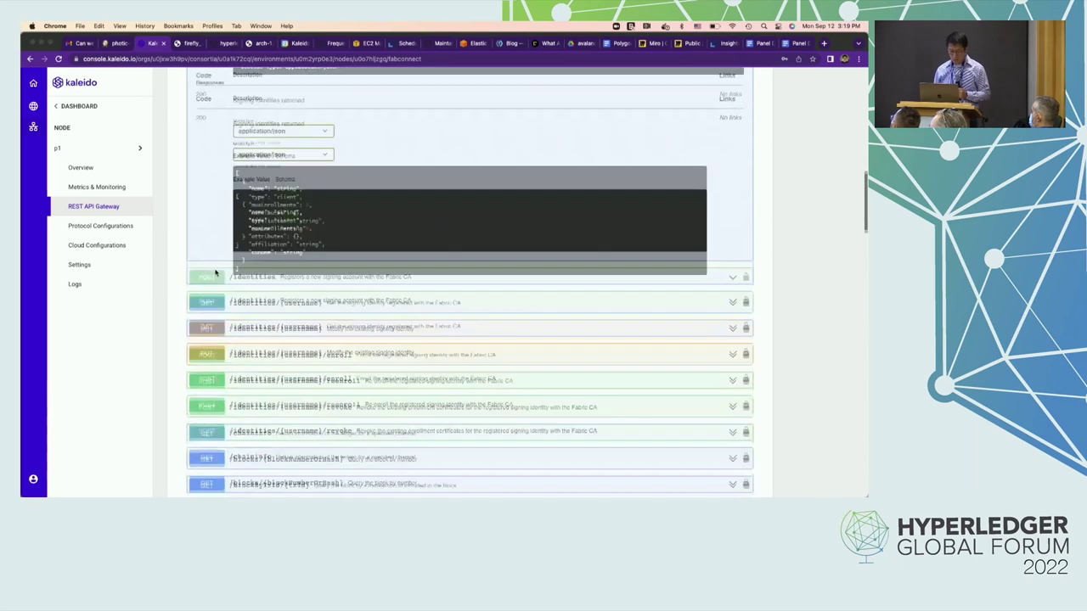
left_click(293, 212)
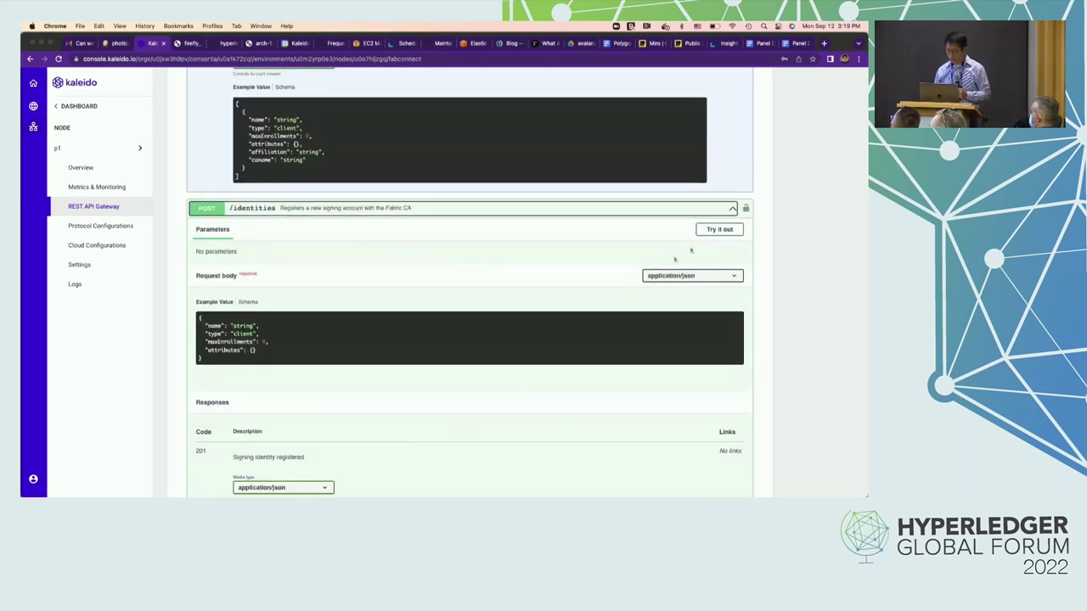
left_click(717, 229)
left_click(245, 311)
type("ame\": \"user2\",")
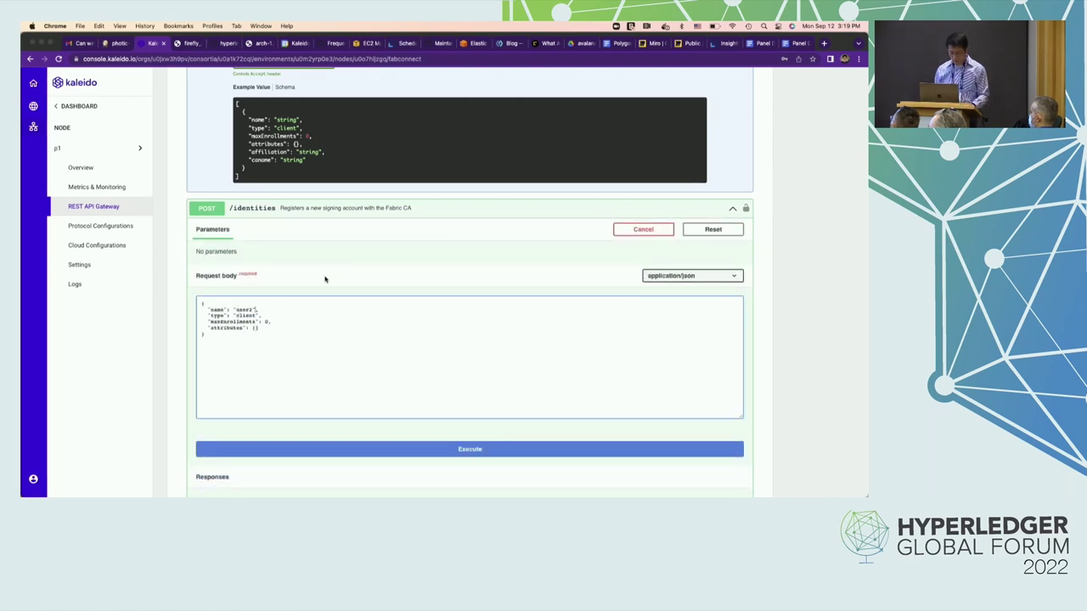
key("shift+Down")
key("shift+Down")
key("shift+Down")
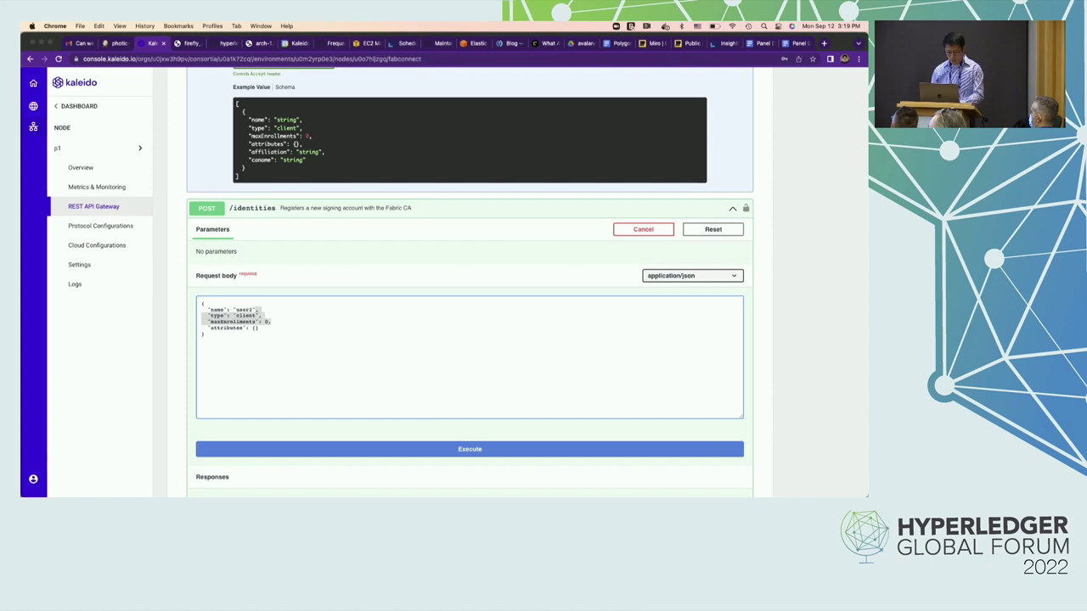
key("BackSpace")
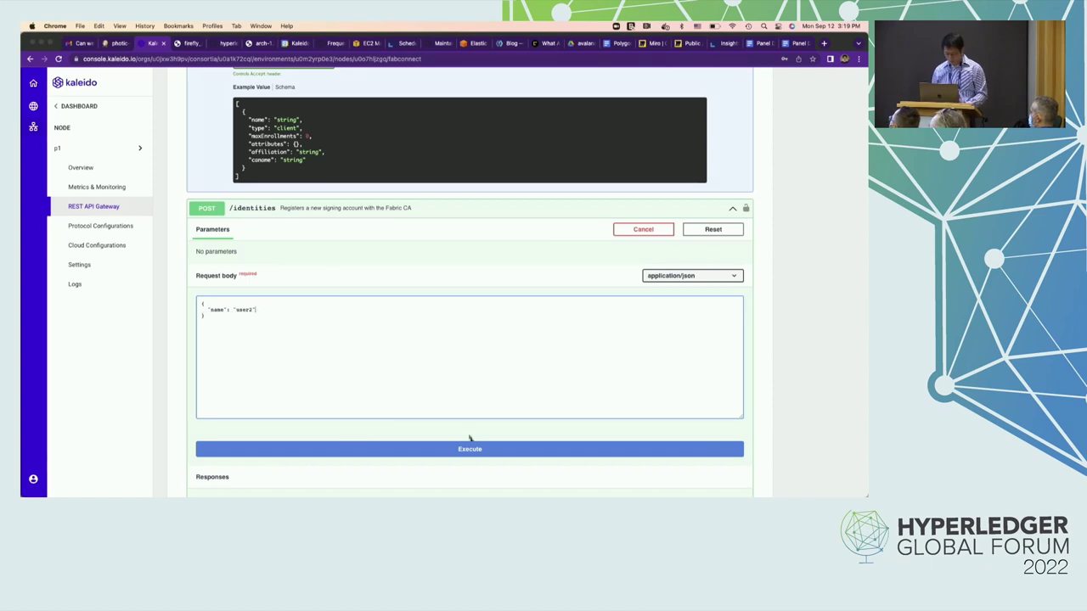
left_click(459, 450)
- Select the enrollment secret returned in the 200 response for copying
scroll(450, 425, "down", 10)
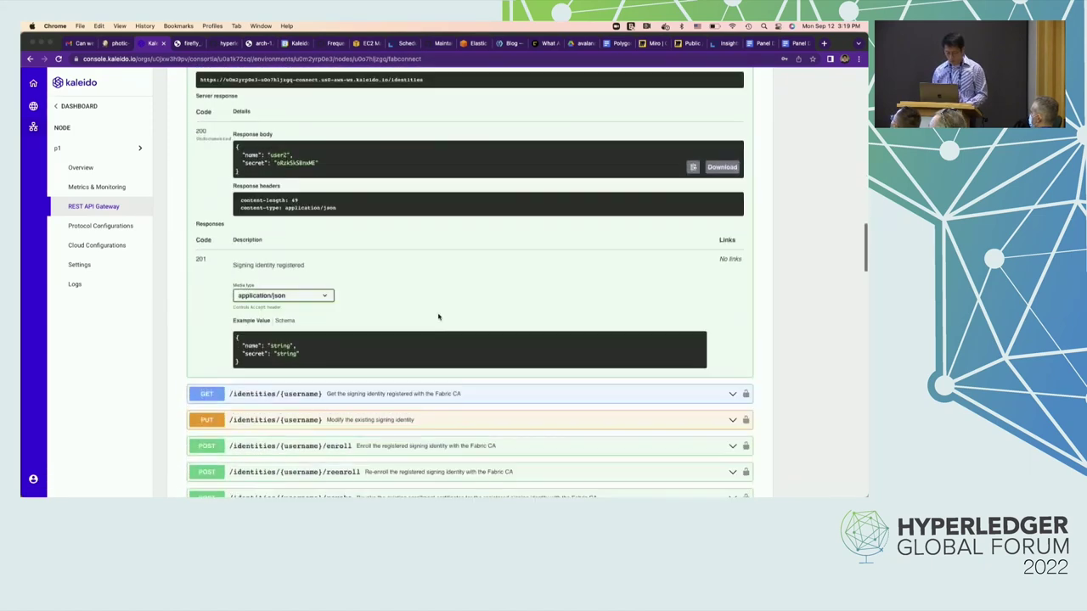
triple_click(298, 162)
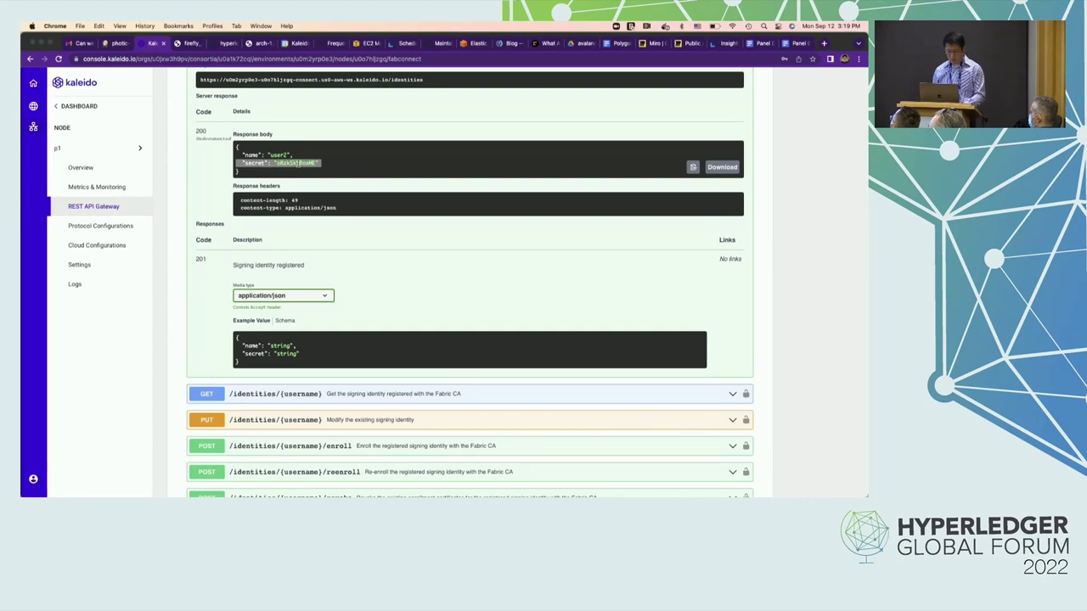
double_click(298, 162)
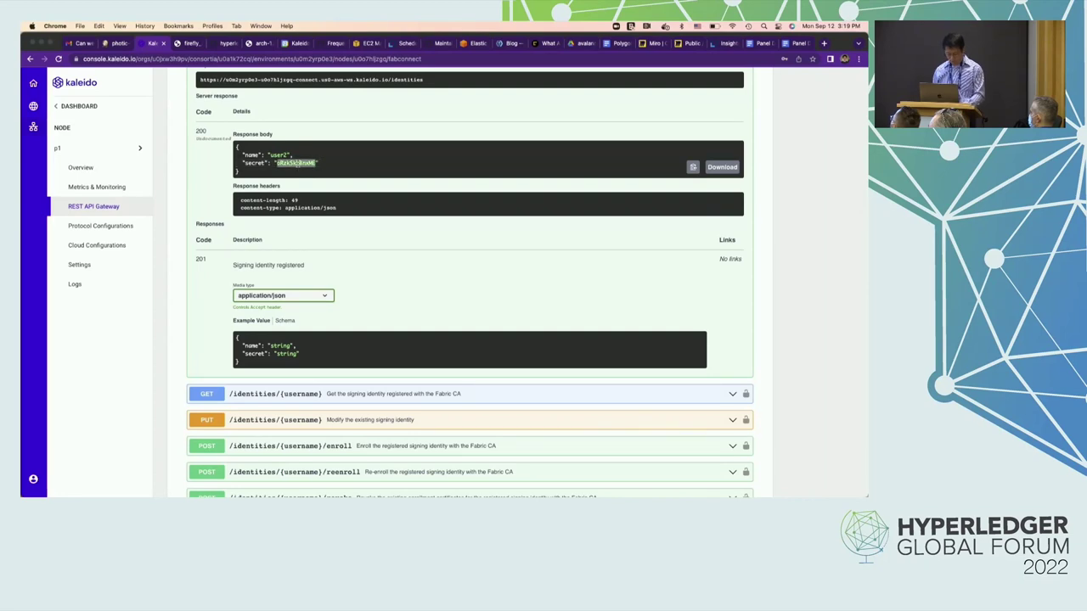
- Fill the enroll request with the username and pasted secret, removing the attributes line
left_click(346, 445)
scroll(454, 372, "down", 2)
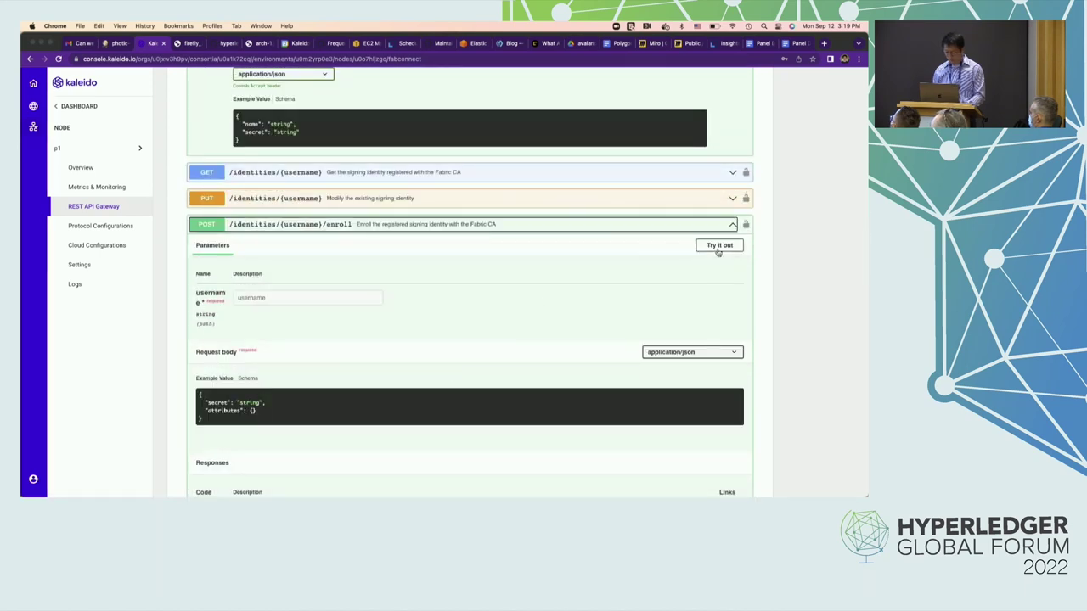
left_click(719, 244)
left_click(331, 294)
type("user23")
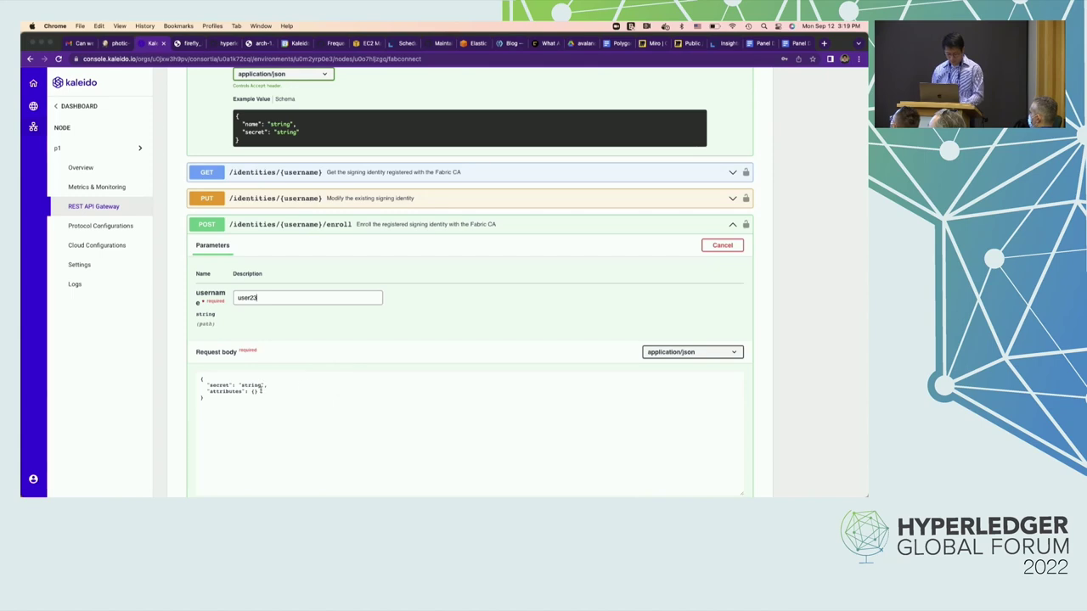
double_click(253, 386)
key("super+v")
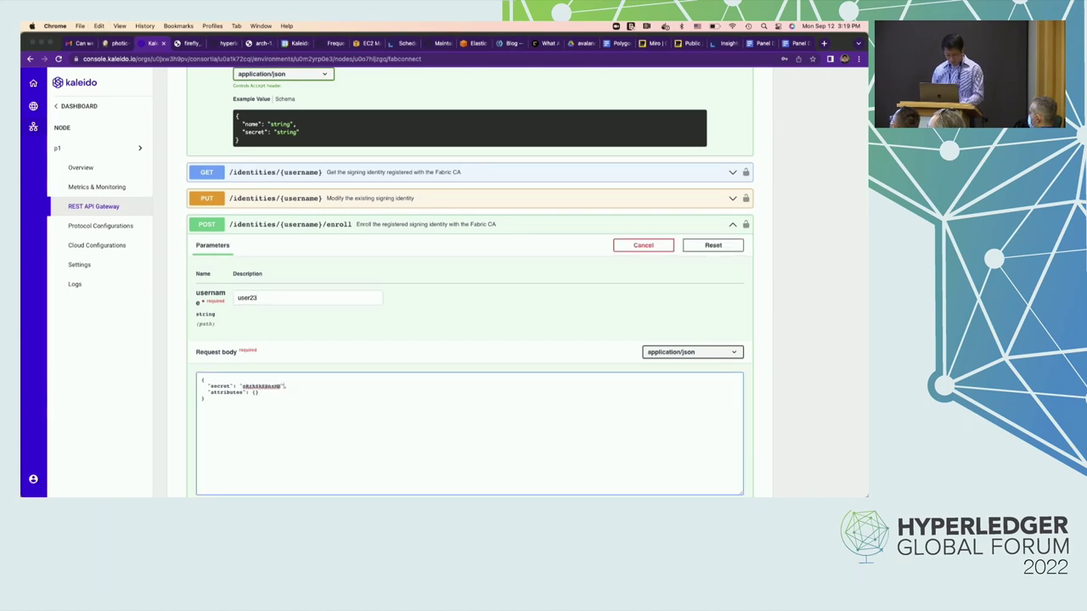
left_click_drag(286, 386, 259, 392)
key("BackSpace")
- Execute the enroll for user23, which returns a 500 authentication failure error
scroll(390, 357, "down", 5)
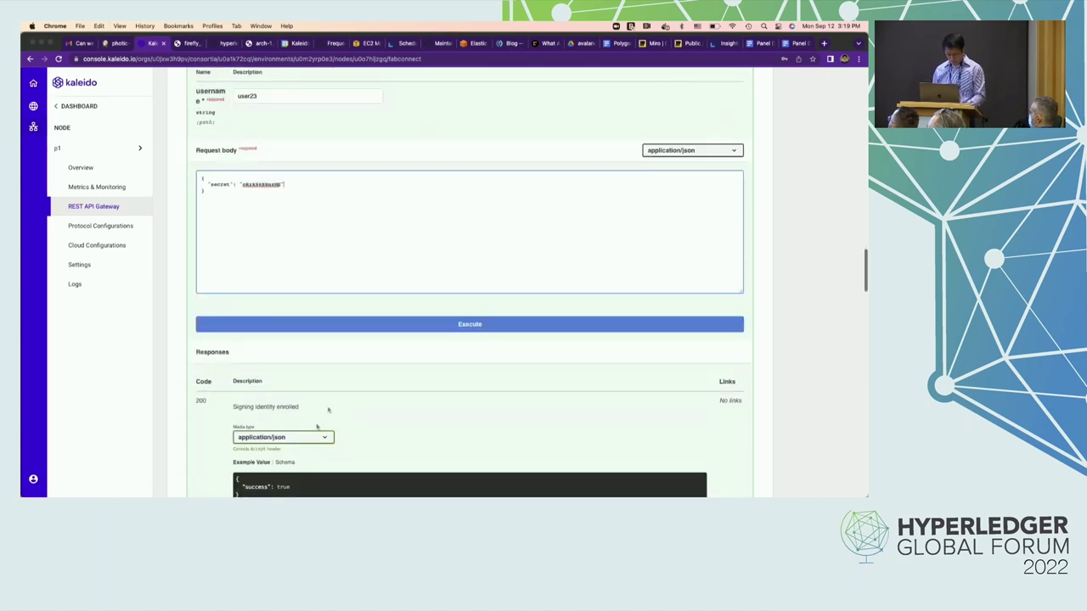
left_click(416, 325)
scroll(497, 382, "down", 3)
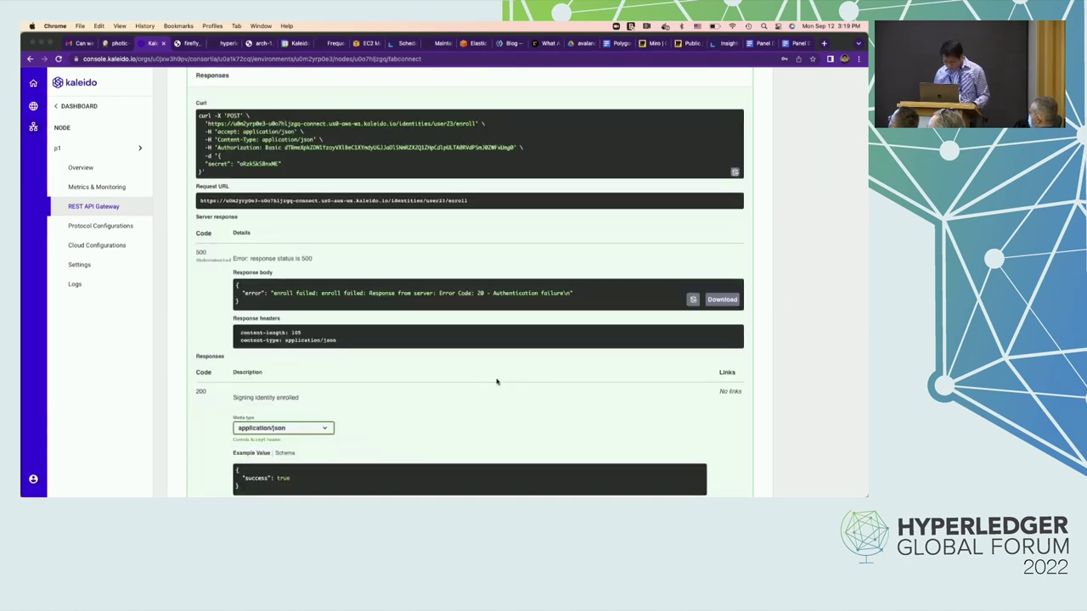
scroll(498, 381, "up", 5)
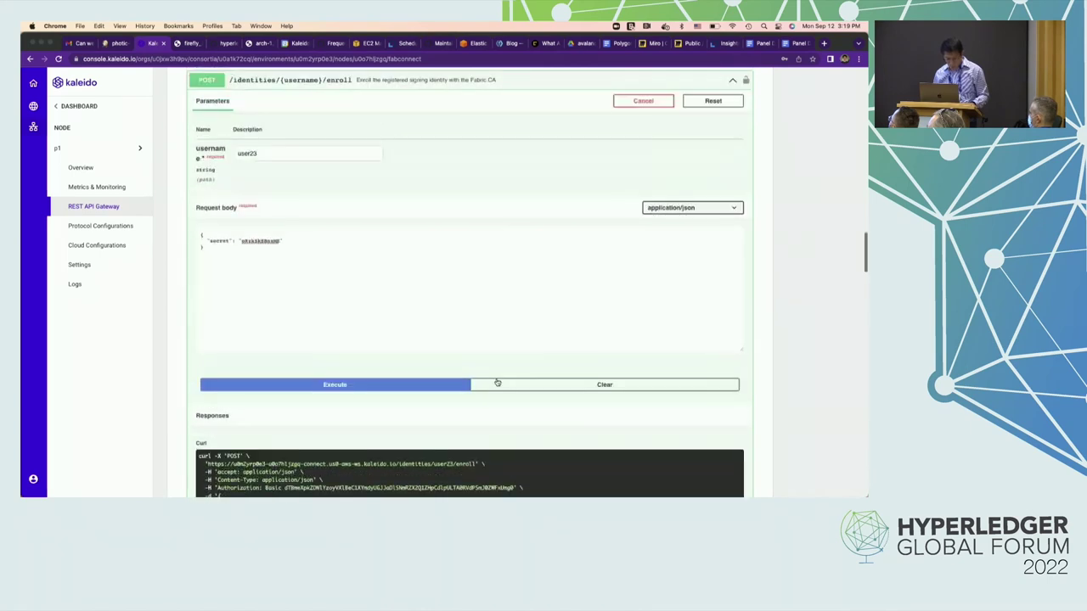
- Correct the username to user2 and re-execute the enroll, getting a 200 response
left_click(289, 241)
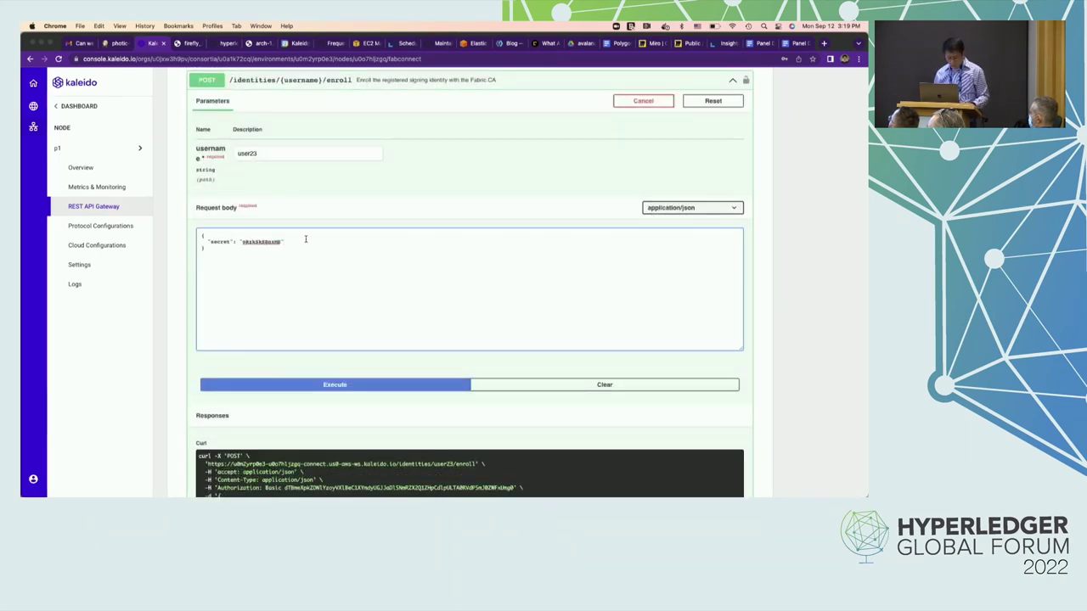
left_click(279, 157)
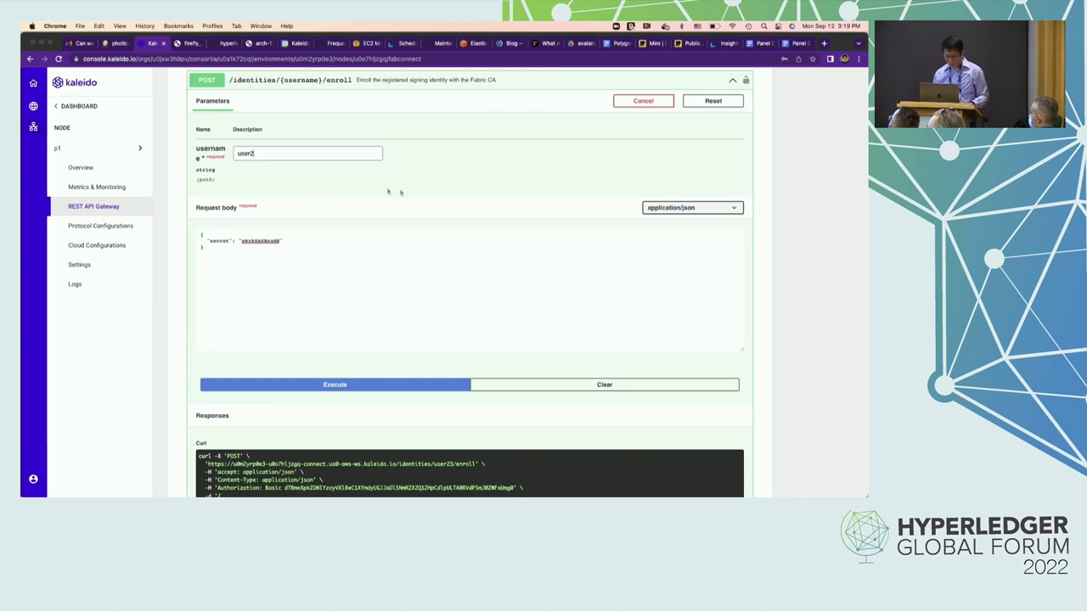
left_click(325, 385)
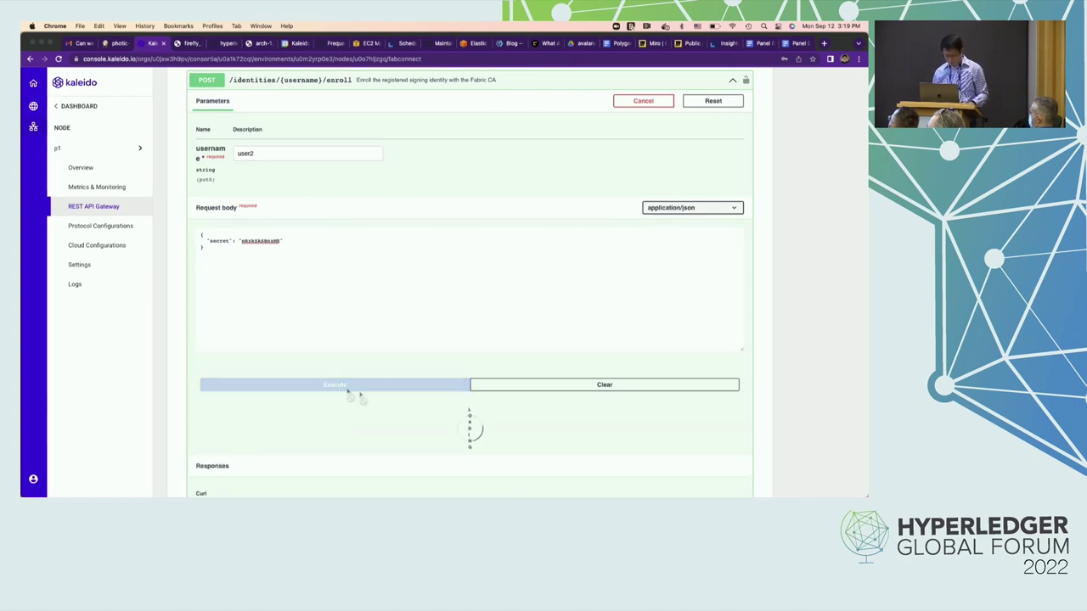
scroll(425, 415, "down", 4)
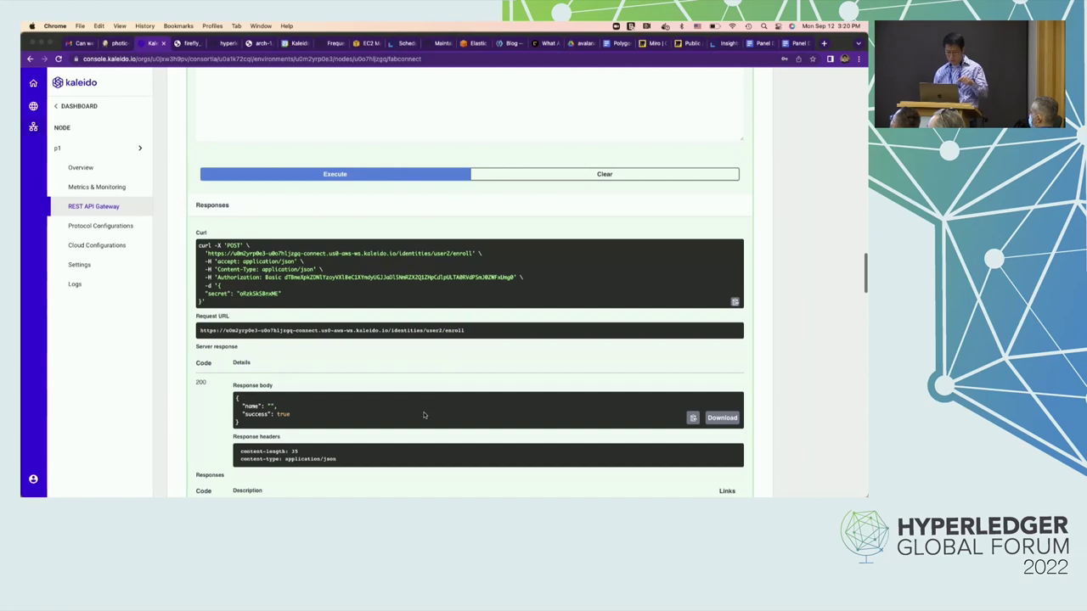
scroll(424, 415, "down", 3)
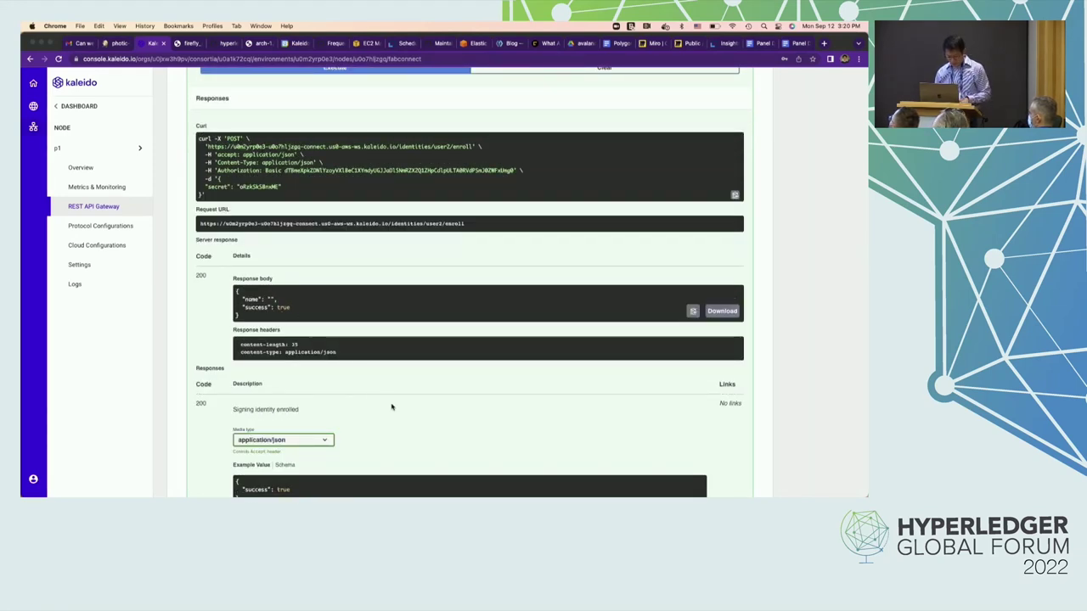
scroll(392, 407, "down", 8)
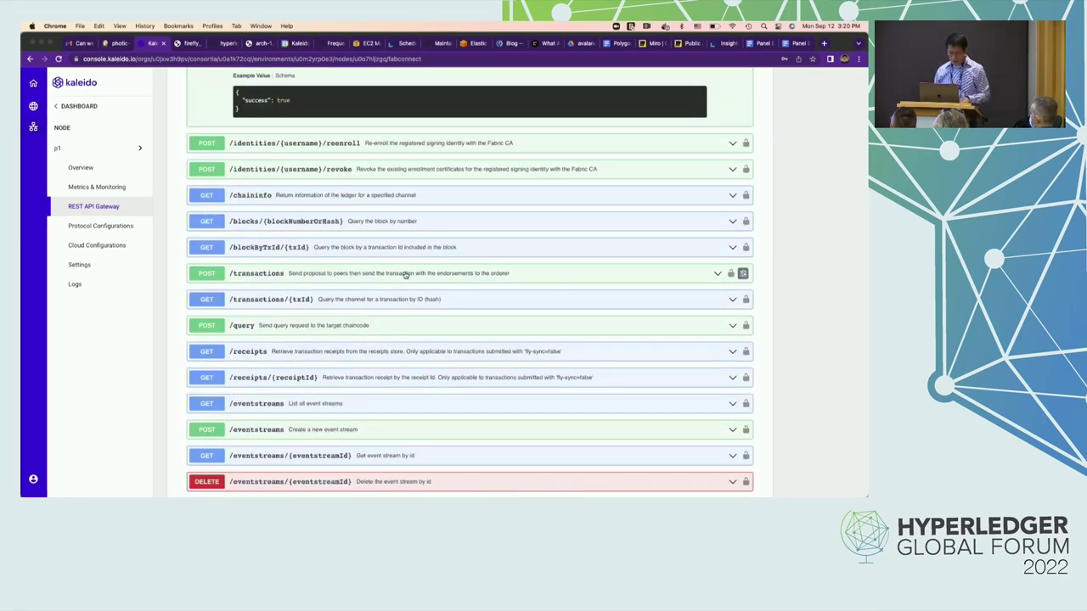
- Expand POST /transactions for editing and set fly-sync to true
left_click(378, 273)
scroll(406, 275, "down", 2)
scroll(407, 275, "down", 1)
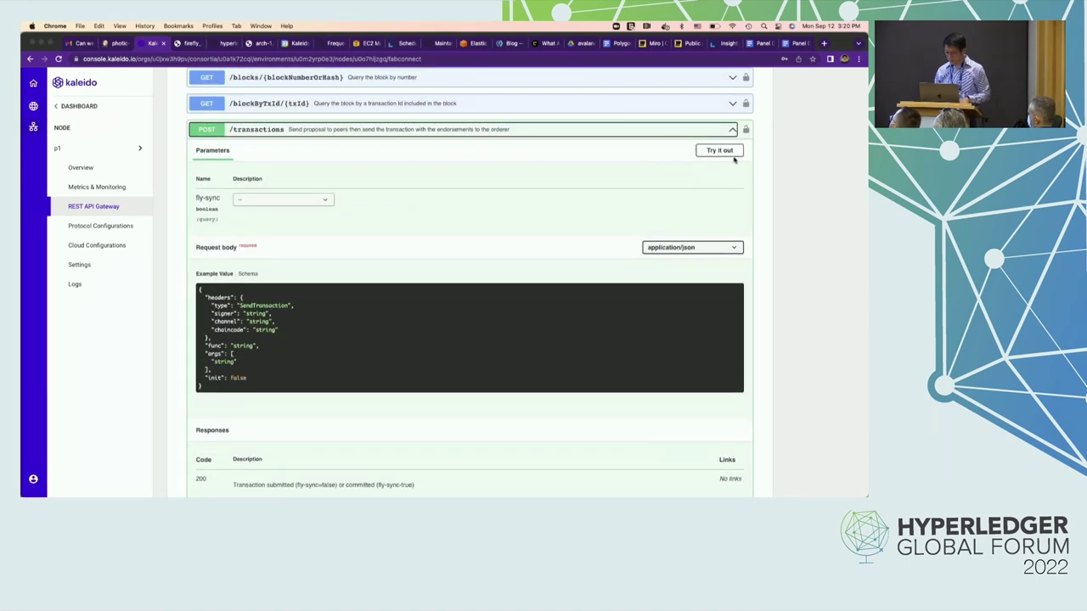
left_click(719, 149)
left_click(306, 199)
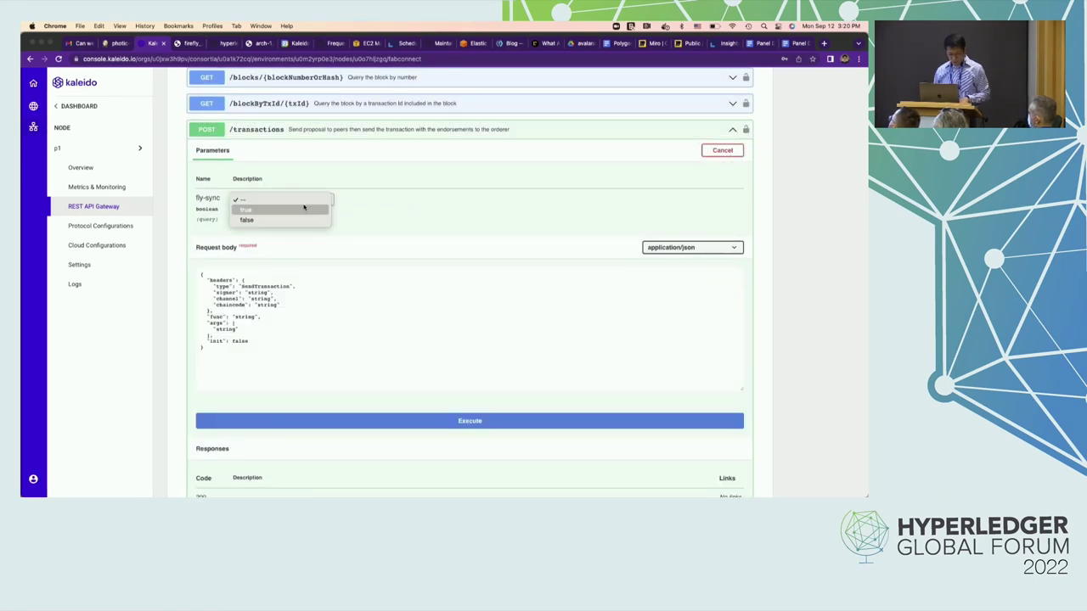
left_click(305, 212)
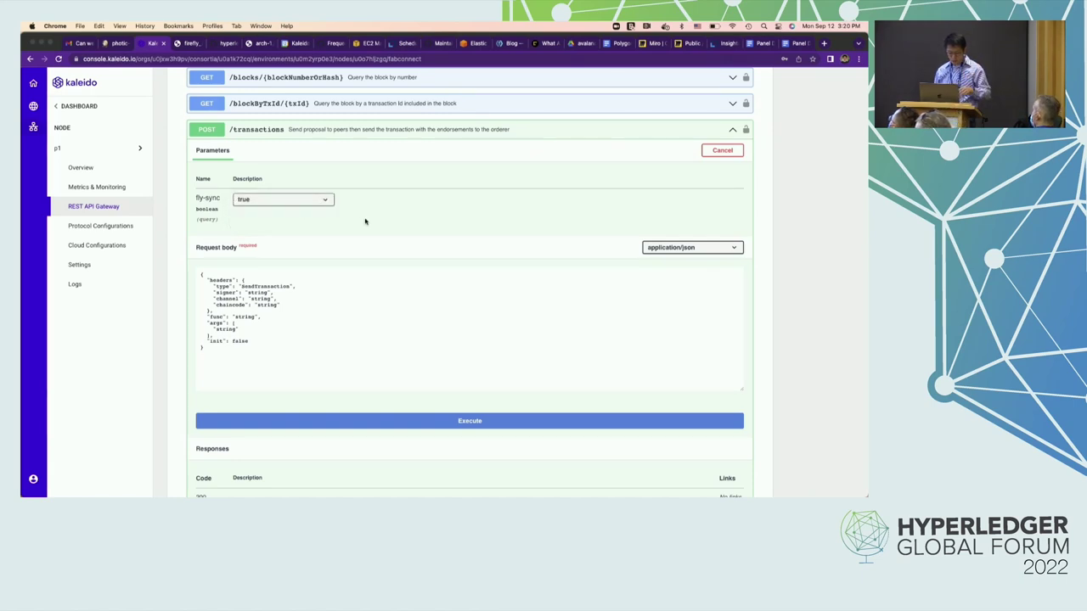
- Set signer user2, channel default-channel, chaincode HGFDemo and func CreateAsset in the body
left_click(284, 291)
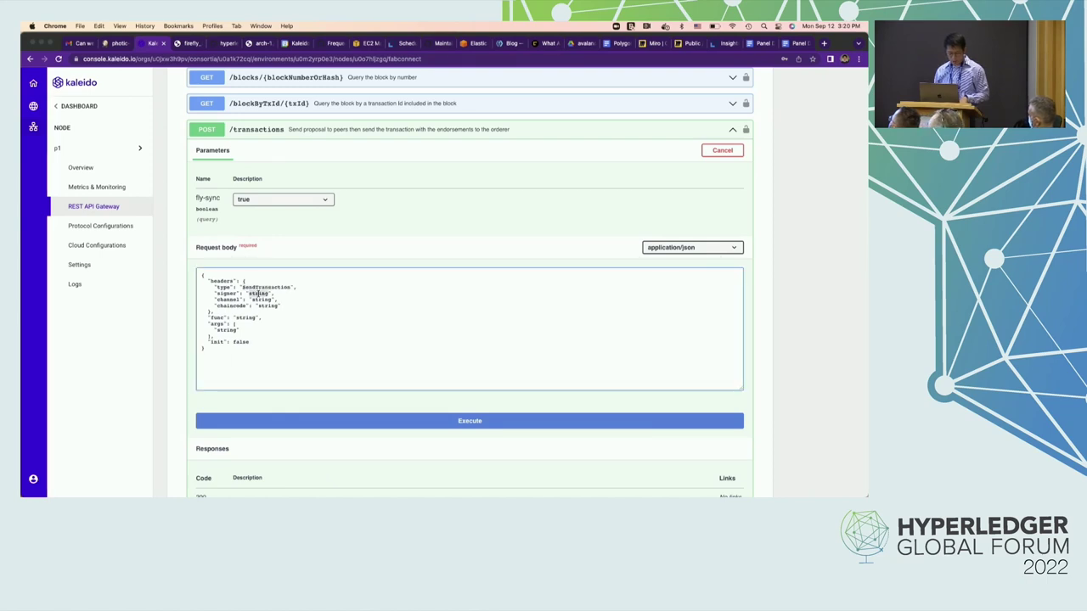
scroll(361, 312, "down", 1)
type("user2")
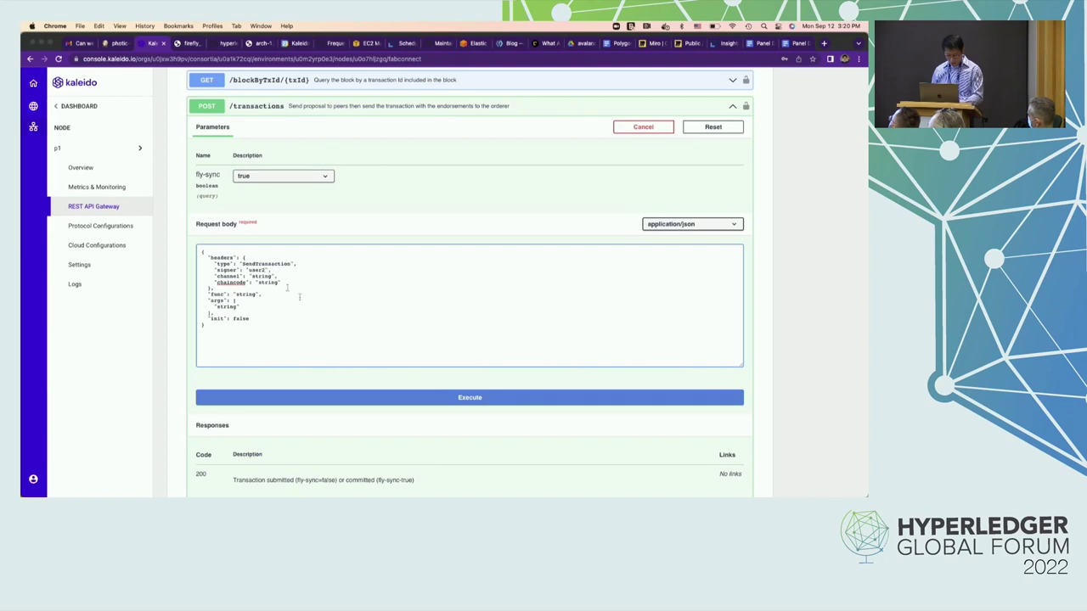
double_click(255, 277)
type("defau")
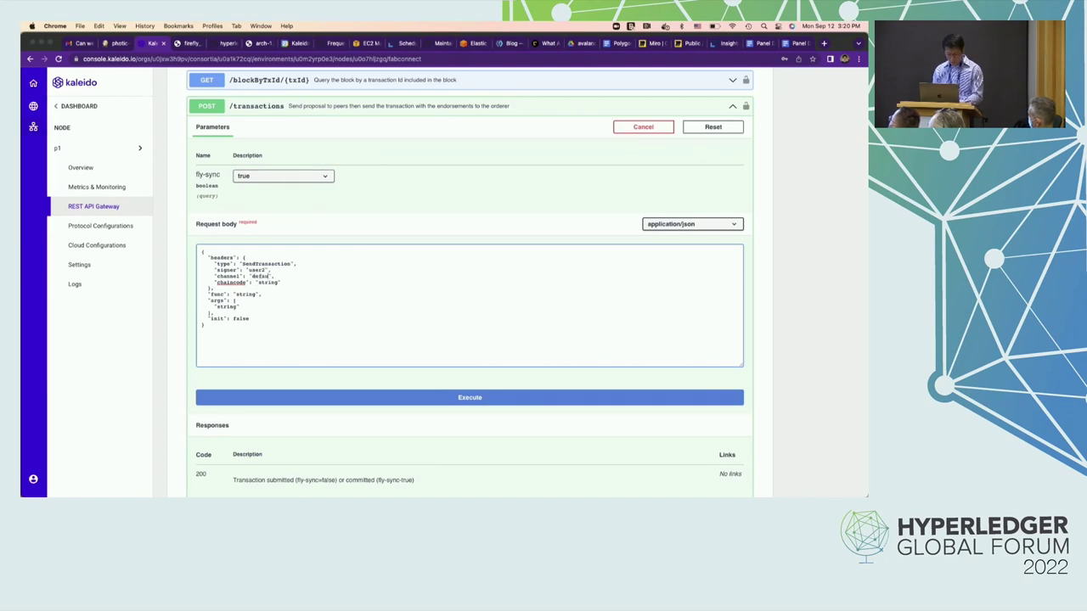
type("lt-ch")
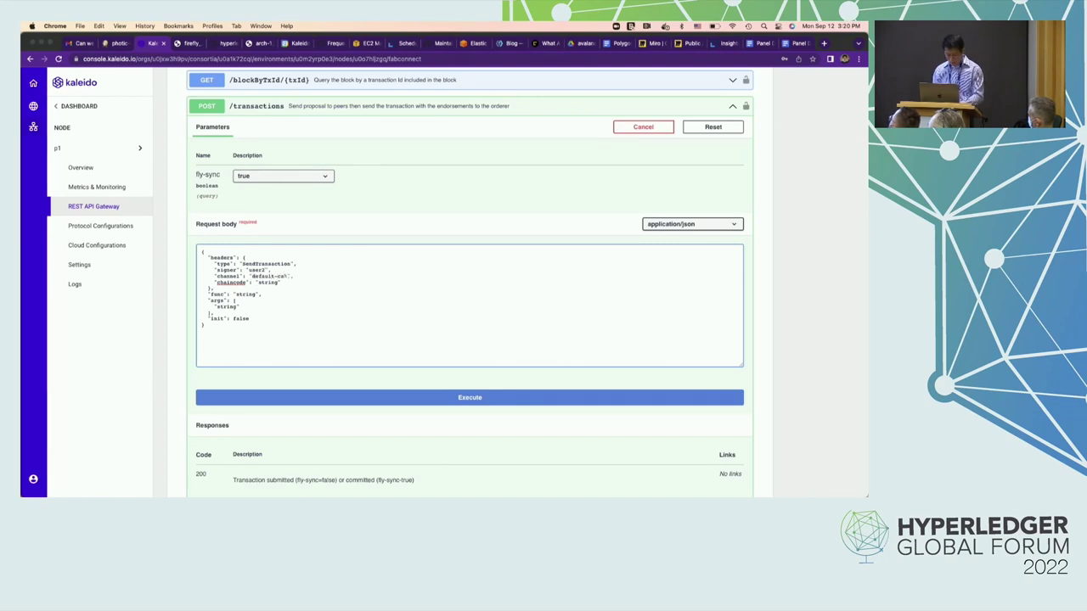
type("annel")
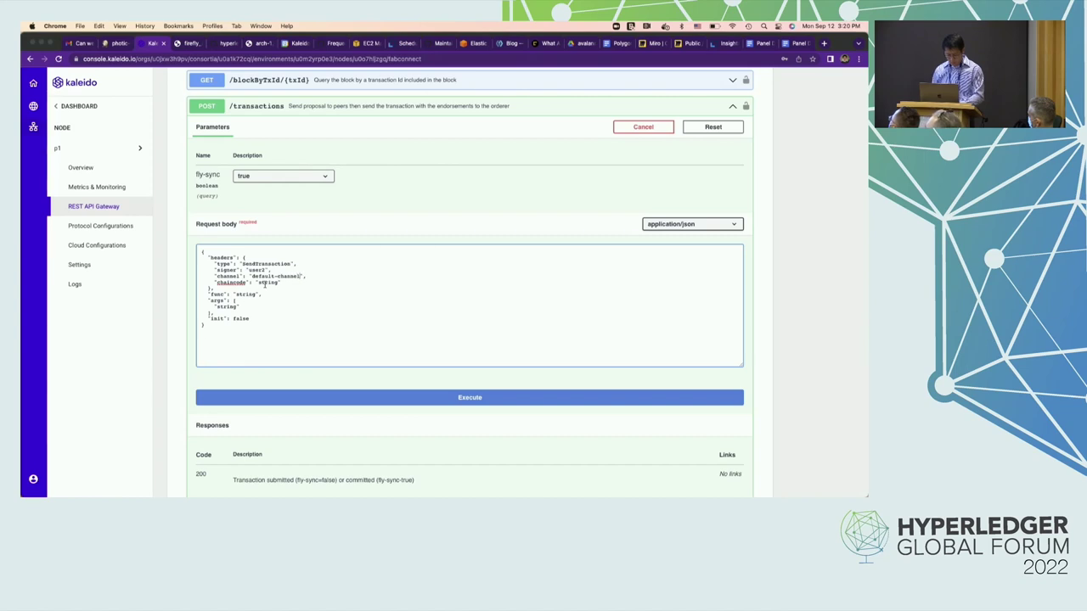
double_click(264, 283)
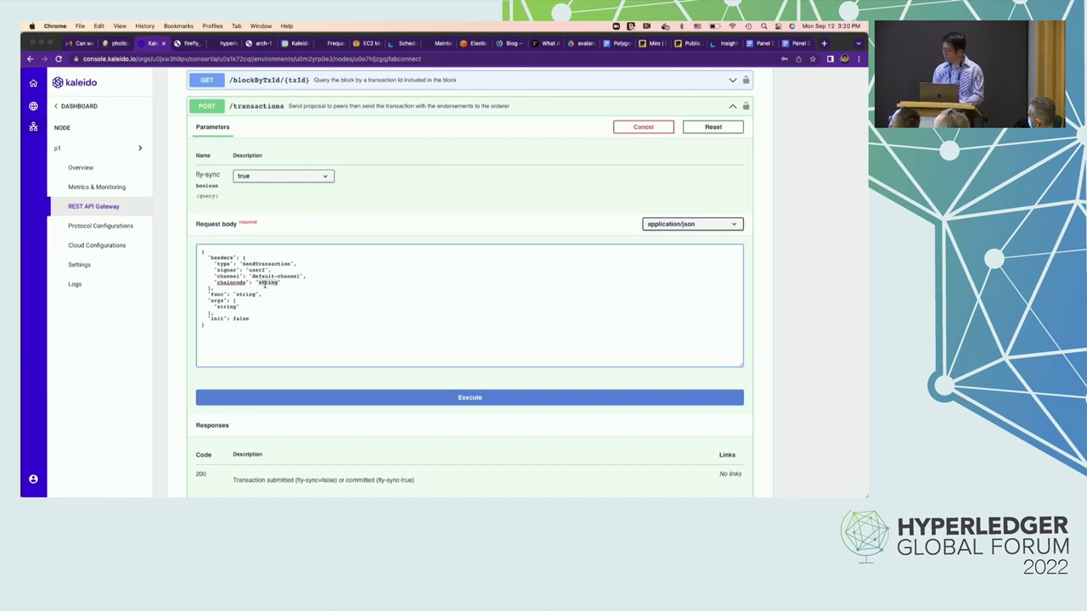
type("f")
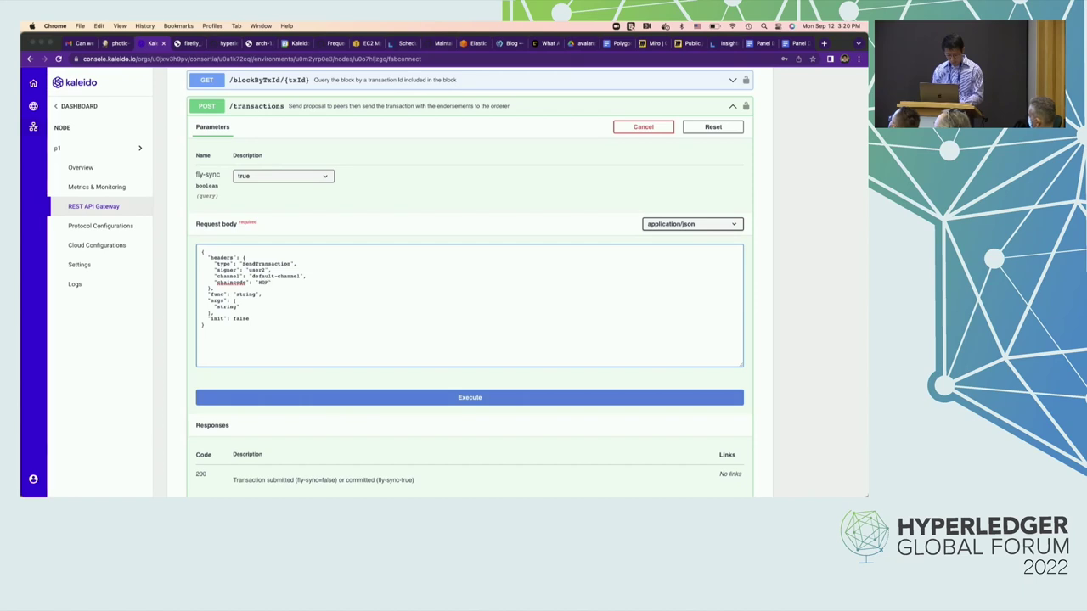
double_click(246, 294)
type("CreateAsse")
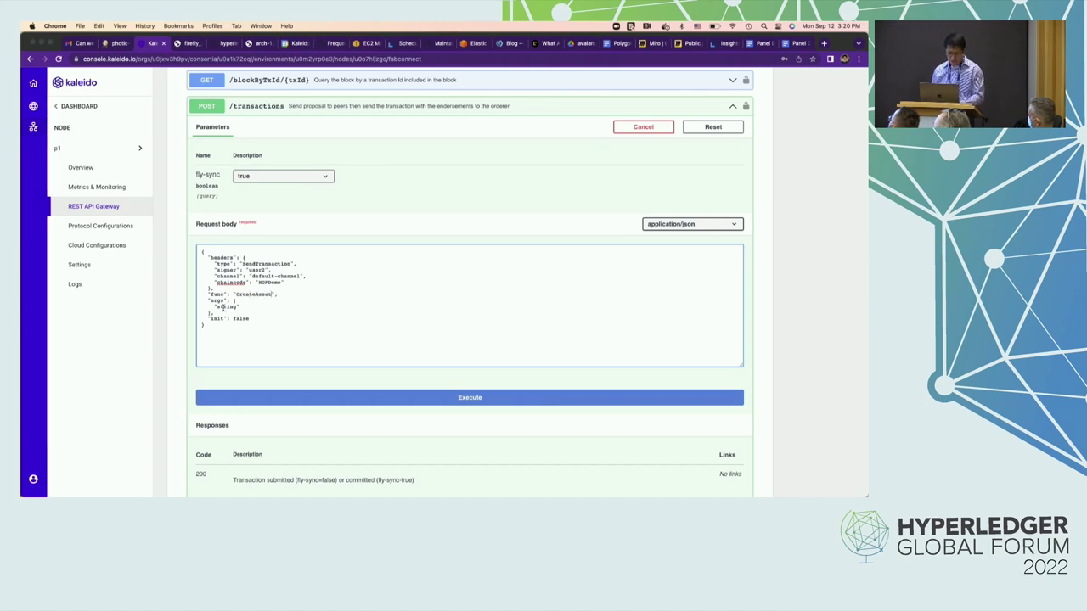
- Enter the asset-01 arguments and execute, returning a 500 discovery error
double_click(226, 307)
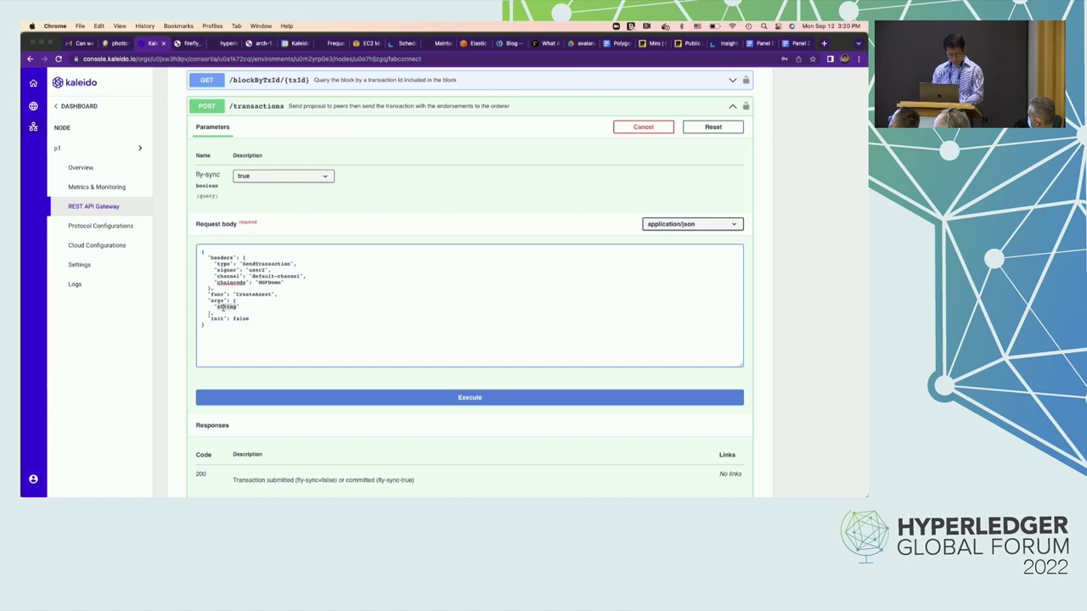
type("asset-01\",\"10\",\"red")
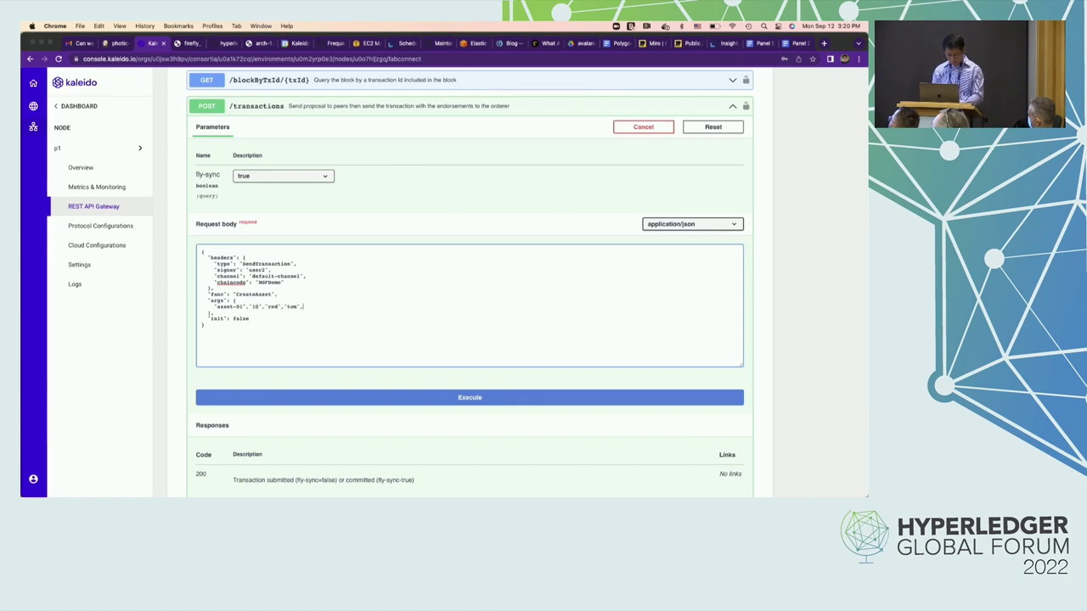
type("000\"")
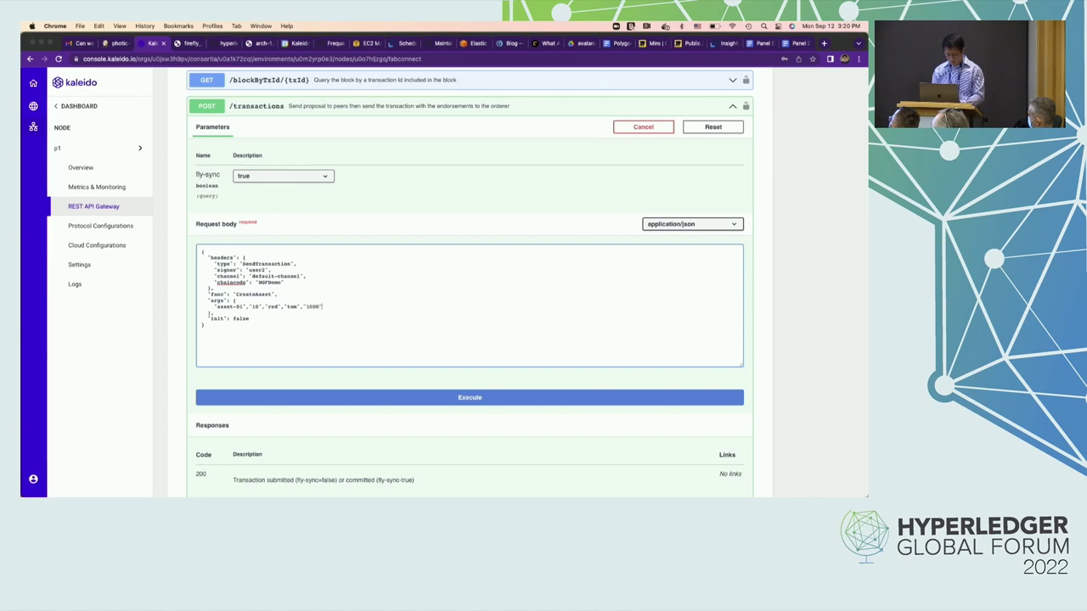
left_click(473, 398)
scroll(473, 400, "down", 5)
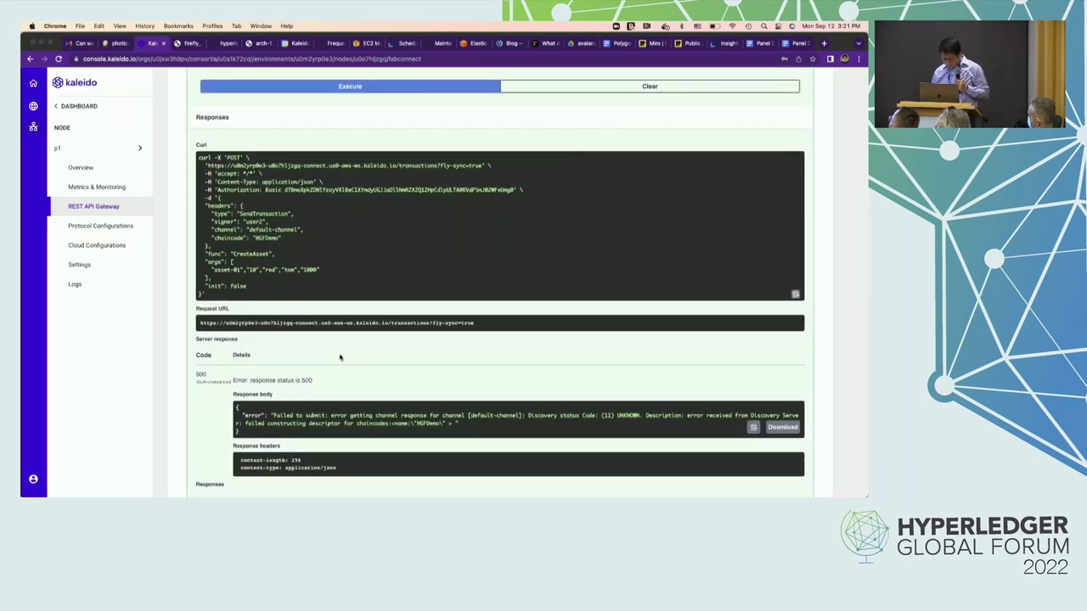
- Review the 500 error, then load console.kaleido.io to reach the All Networks page
scroll(339, 357, "up", 5)
scroll(340, 357, "up", 5)
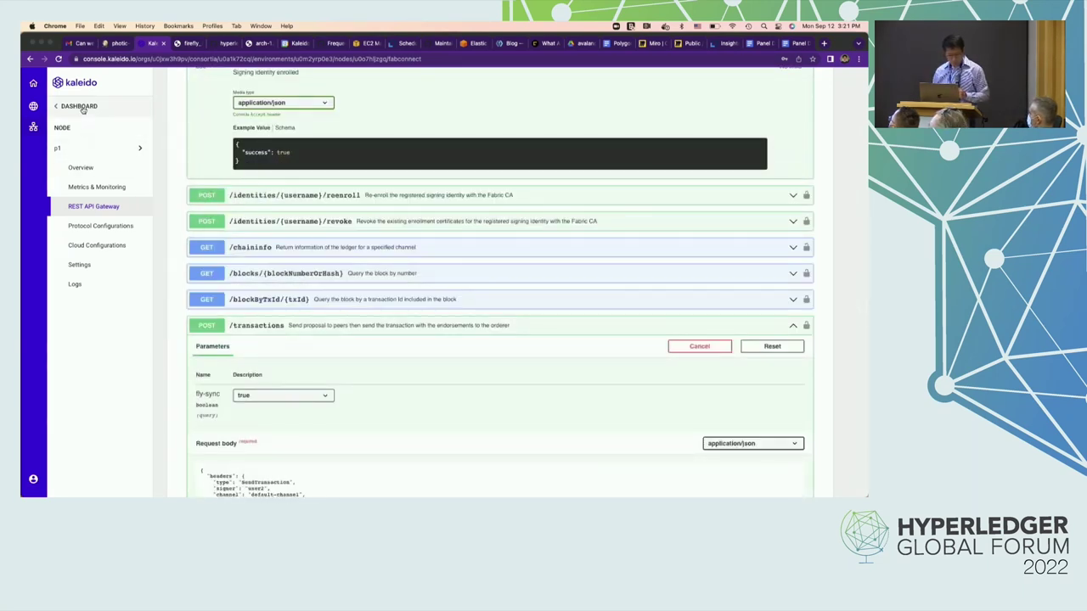
left_click(191, 44)
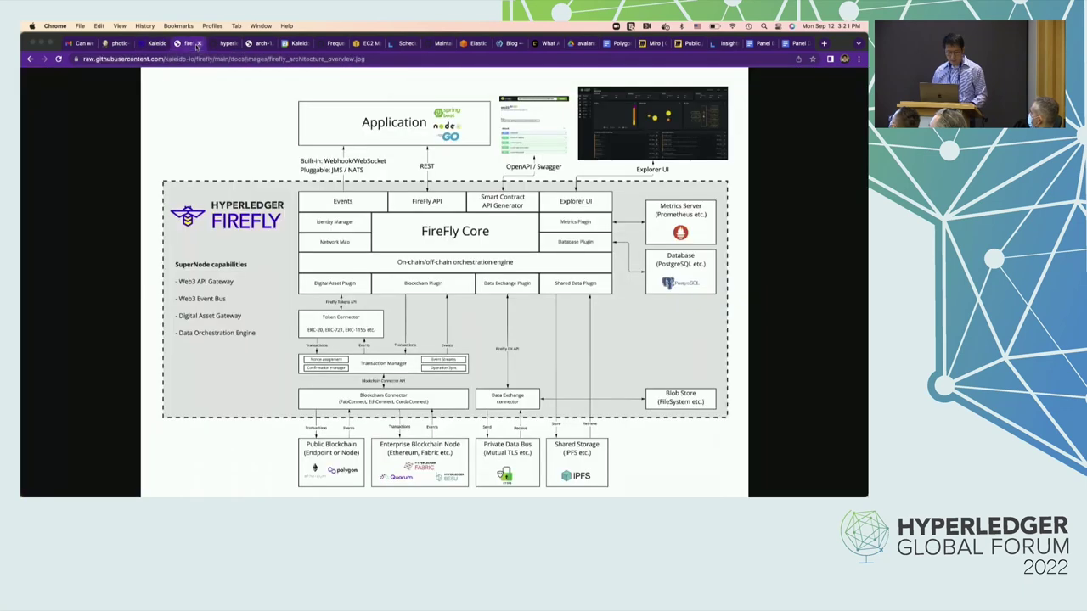
type("console.kaleido.io")
key("Return")
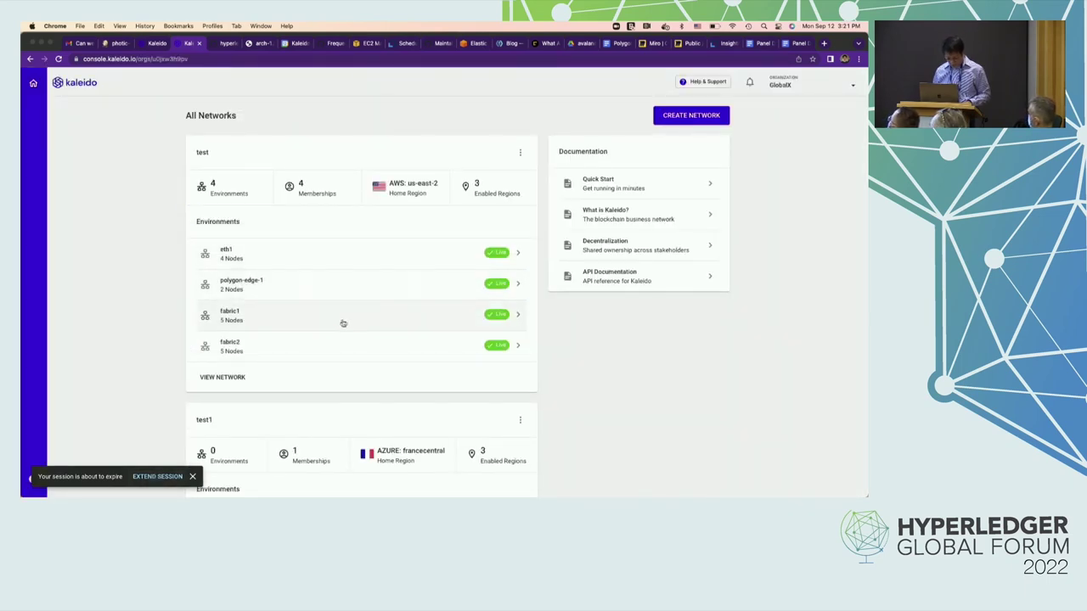
- Open the test network's Apps list by way of the fabric1 environment
left_click(351, 323)
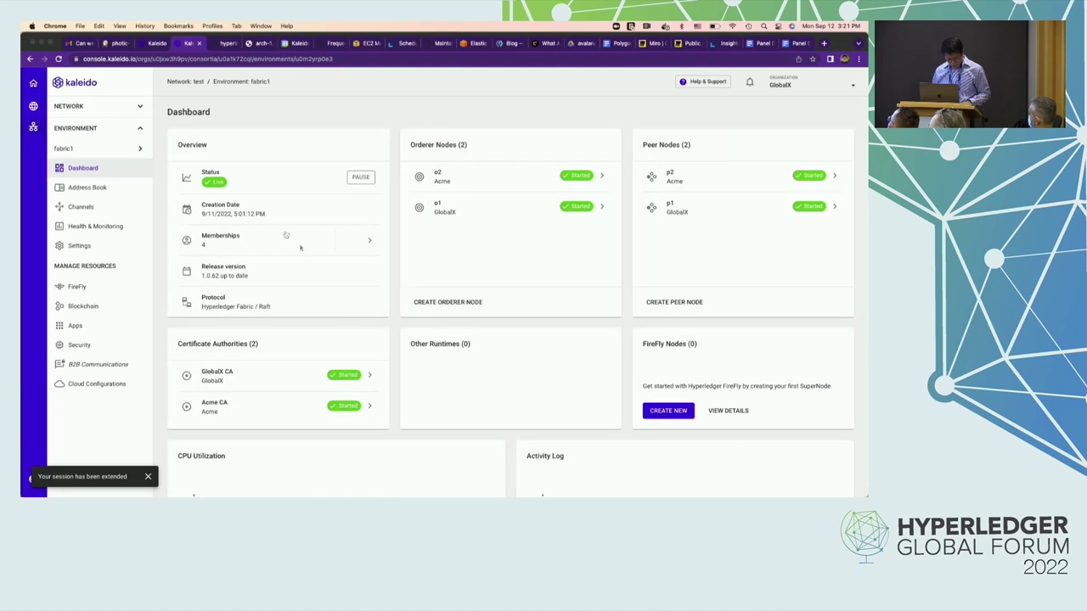
left_click(106, 106)
left_click(89, 185)
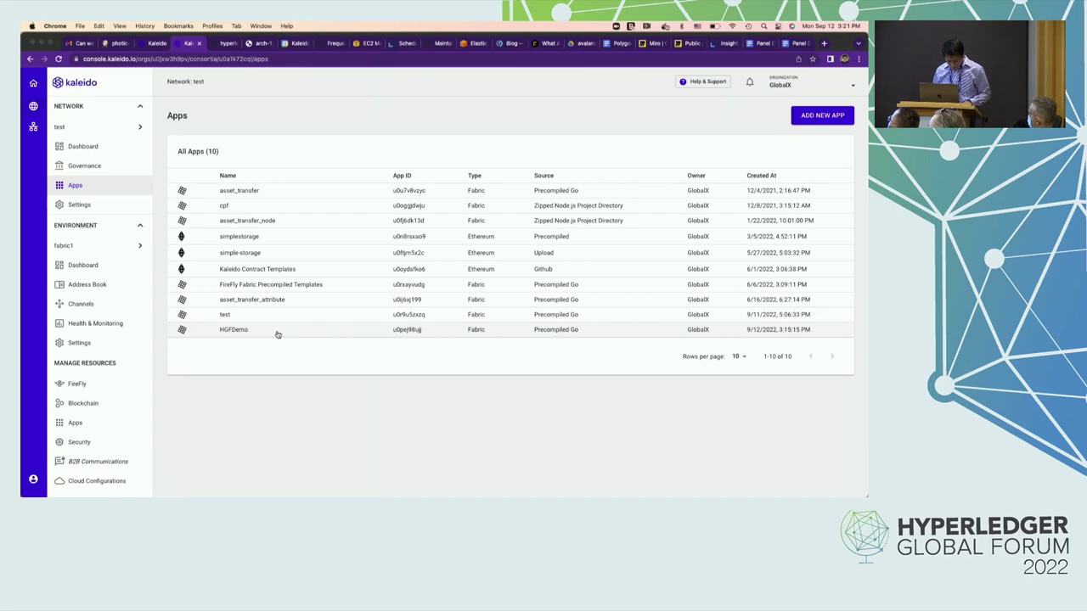
- Resubmit the CreateAsset transaction for user2 on FabConnect, getting a 500 error
left_click(158, 44)
scroll(430, 402, "down", 3)
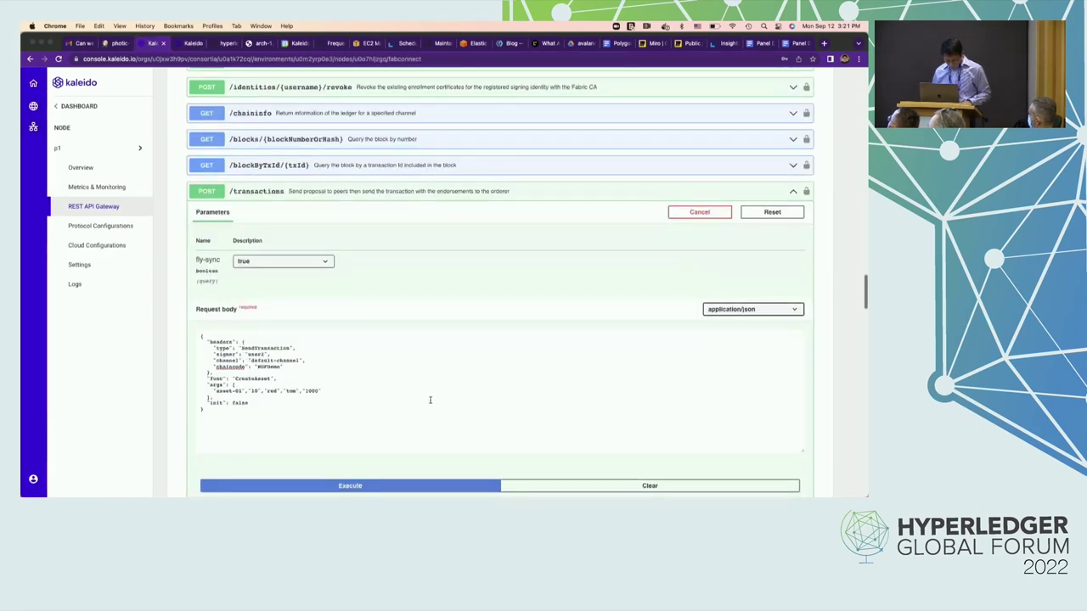
left_click(388, 363)
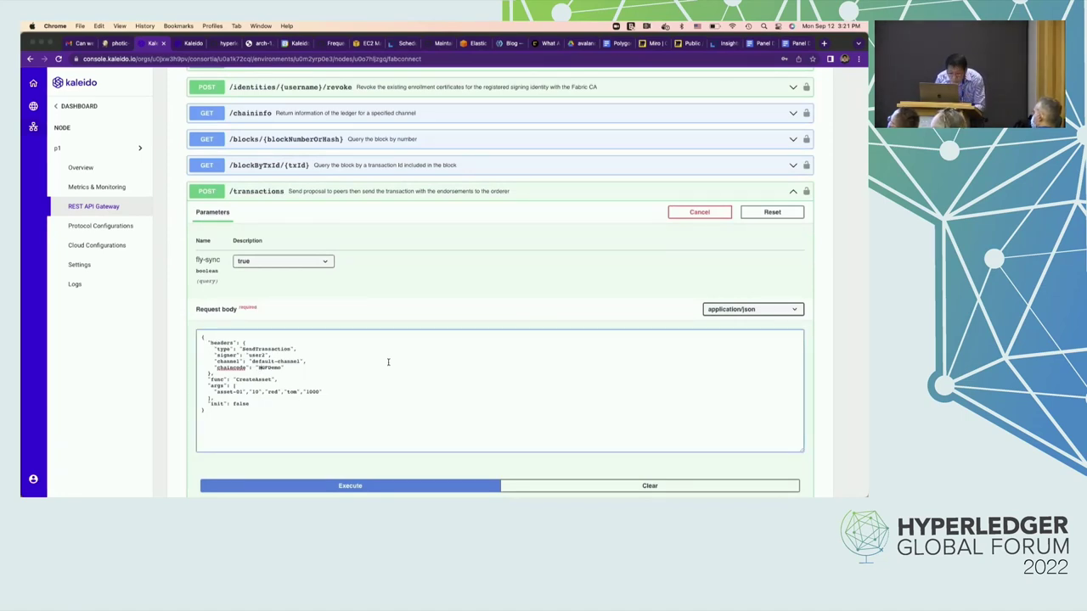
left_click(350, 486)
scroll(350, 424, "down", 2)
scroll(500, 280, "down", 4)
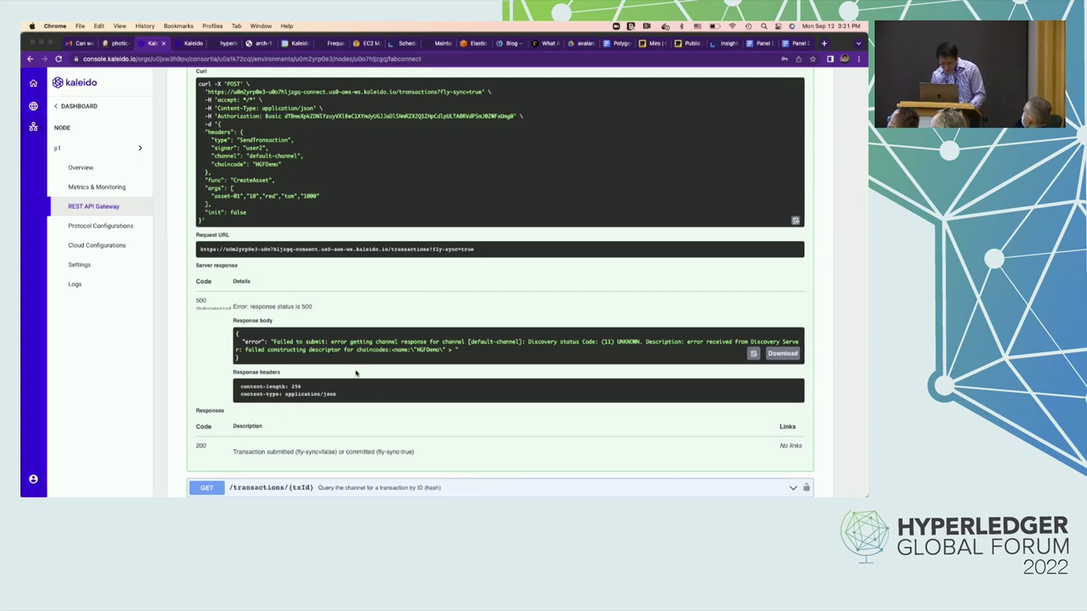
scroll(356, 374, "up", 3)
- Open the HGFDemo app details from the network's Apps list
left_click(188, 42)
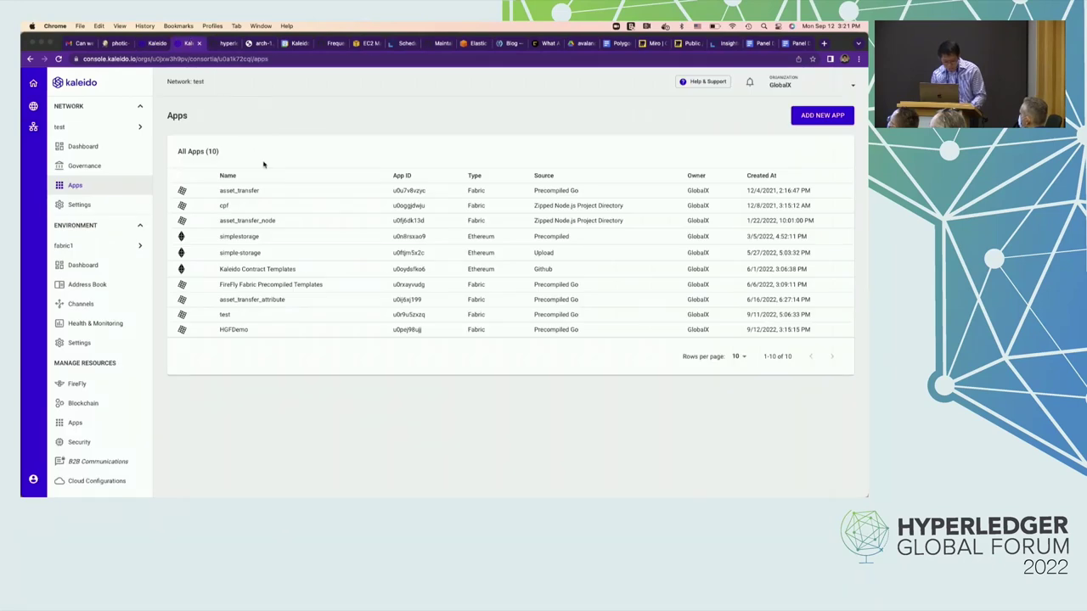
left_click(240, 331)
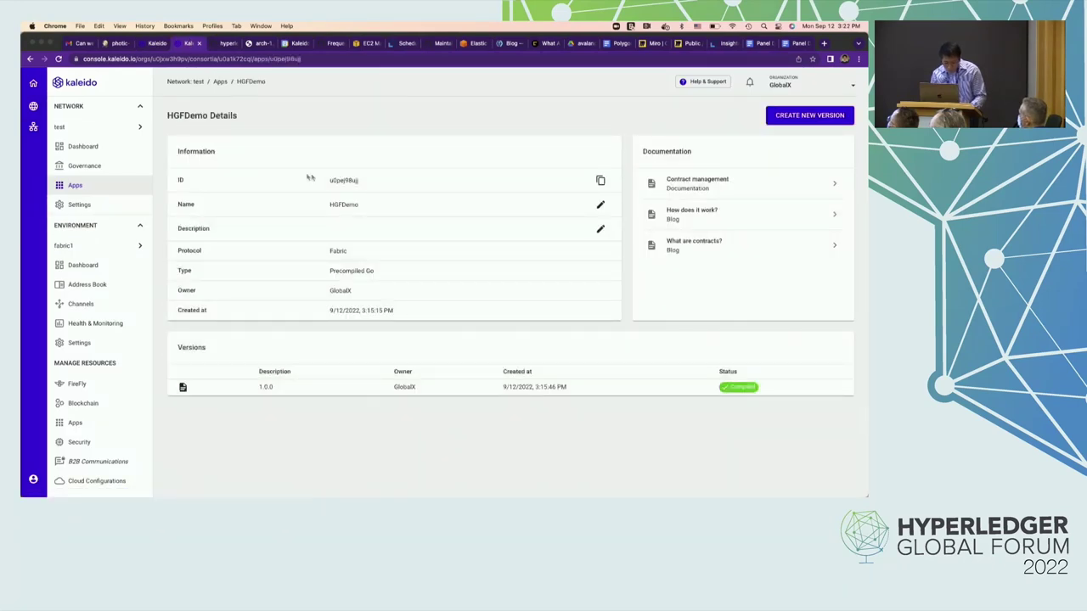
double_click(337, 206)
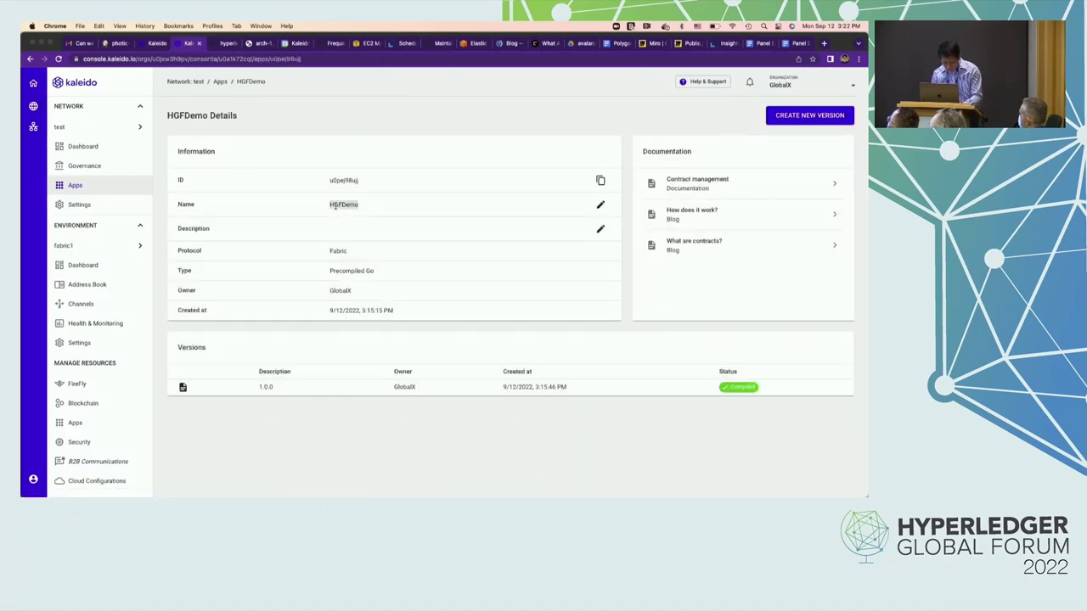
- Rerun the CreateAsset request, get another 500 error, and return to HGFDemo details
left_click(146, 43)
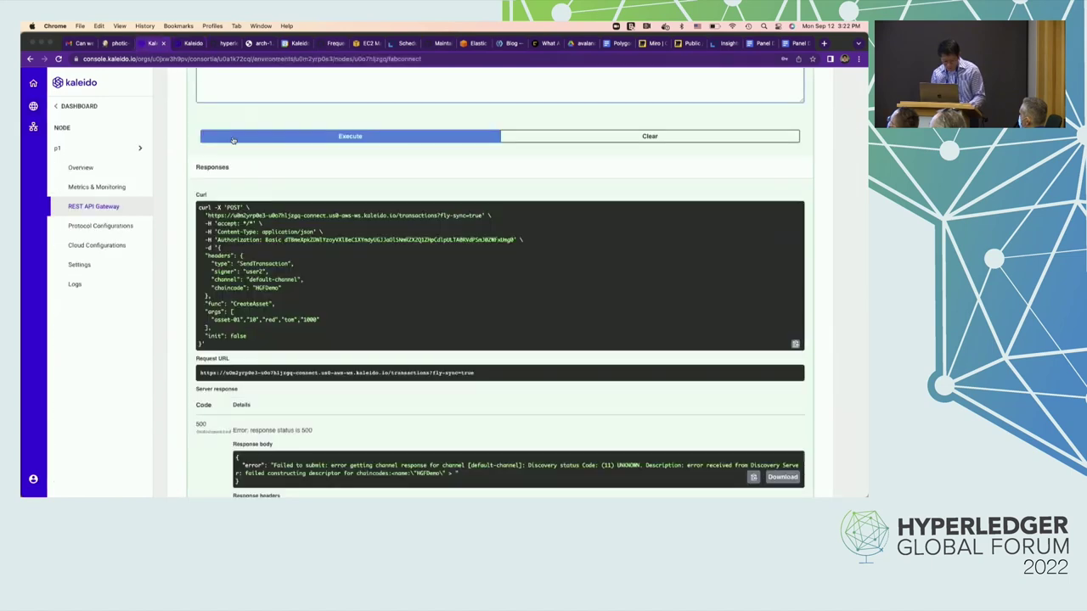
scroll(344, 258, "up", 3)
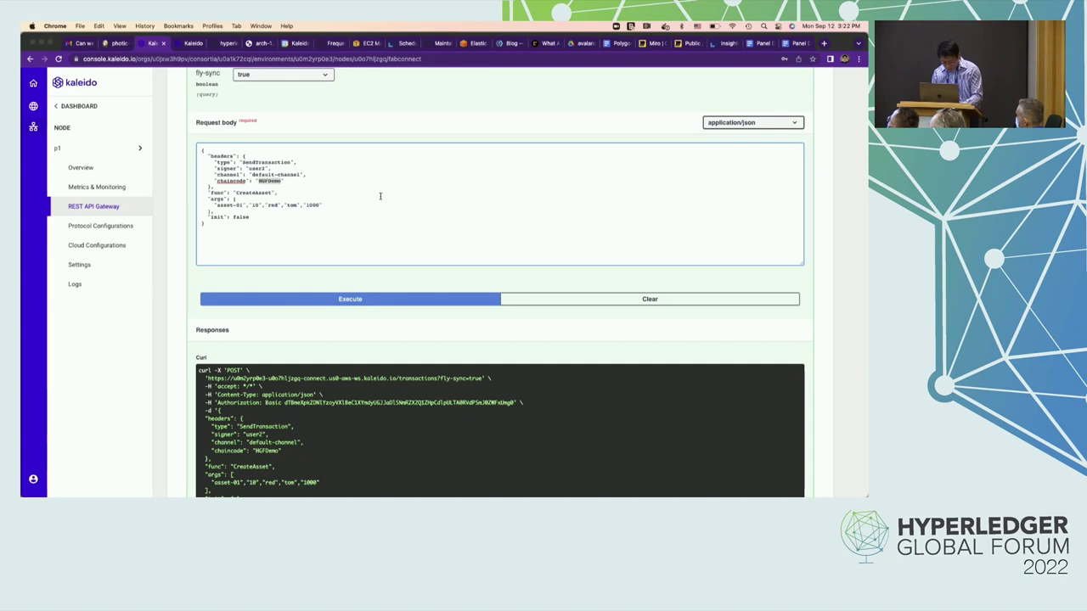
left_click(350, 300)
scroll(371, 335, "down", 5)
scroll(371, 334, "up", 4)
scroll(371, 332, "up", 2)
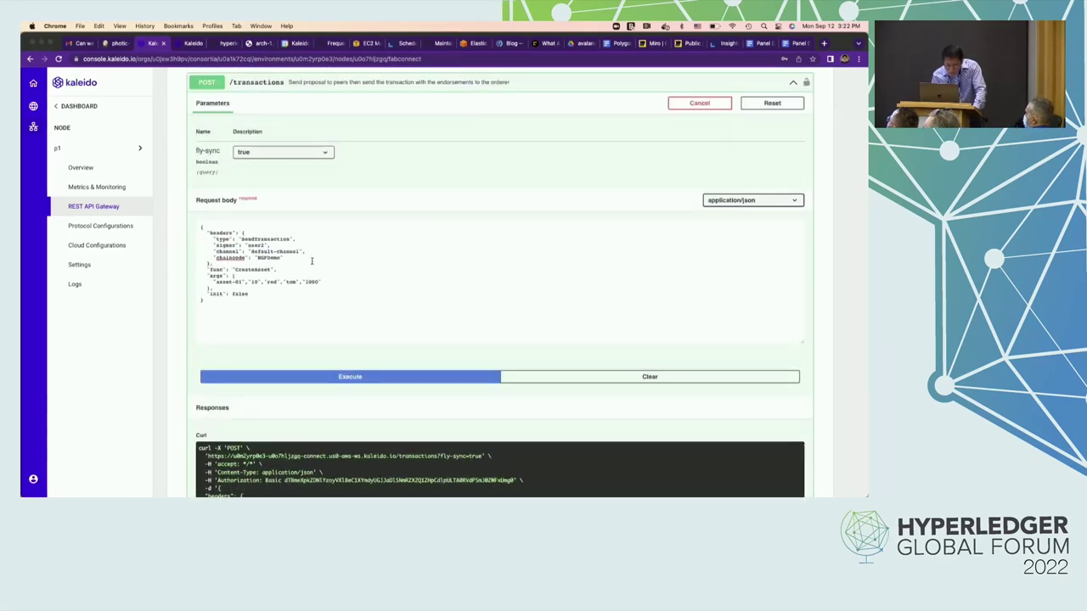
left_click(188, 44)
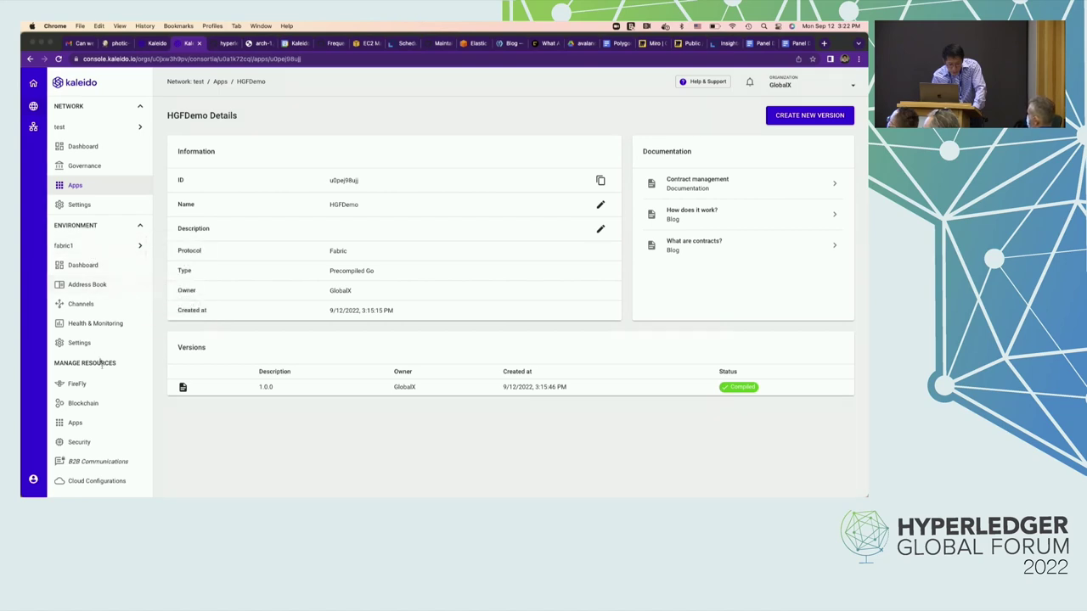
- Open hgfdemo-1.0.0's Chaincode Details, installed on System Monitor, p1 and p2 at sequence 1
left_click(95, 421)
left_click(95, 443)
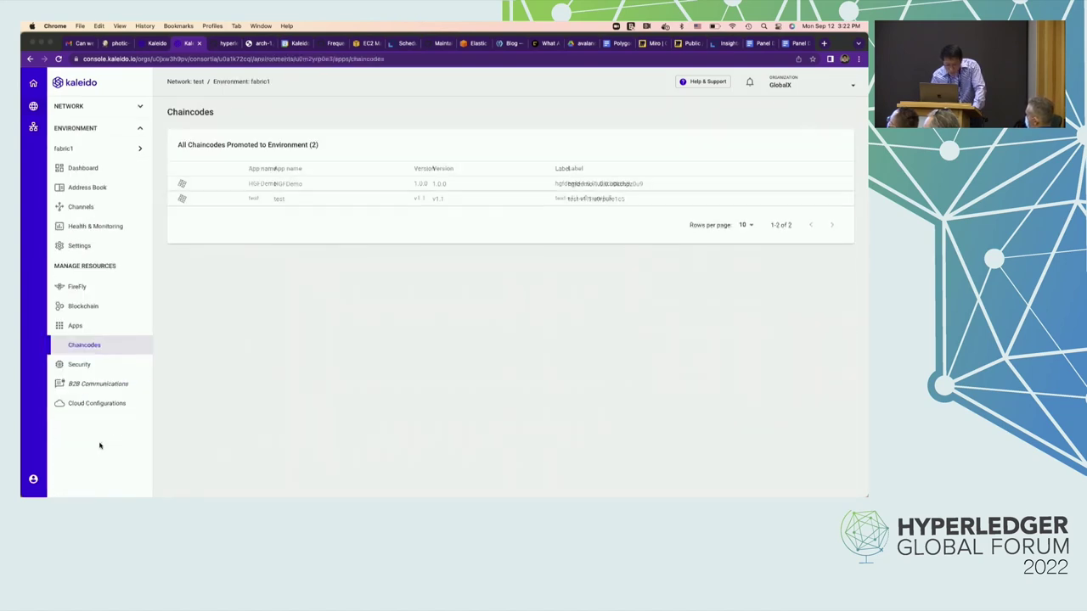
left_click(296, 183)
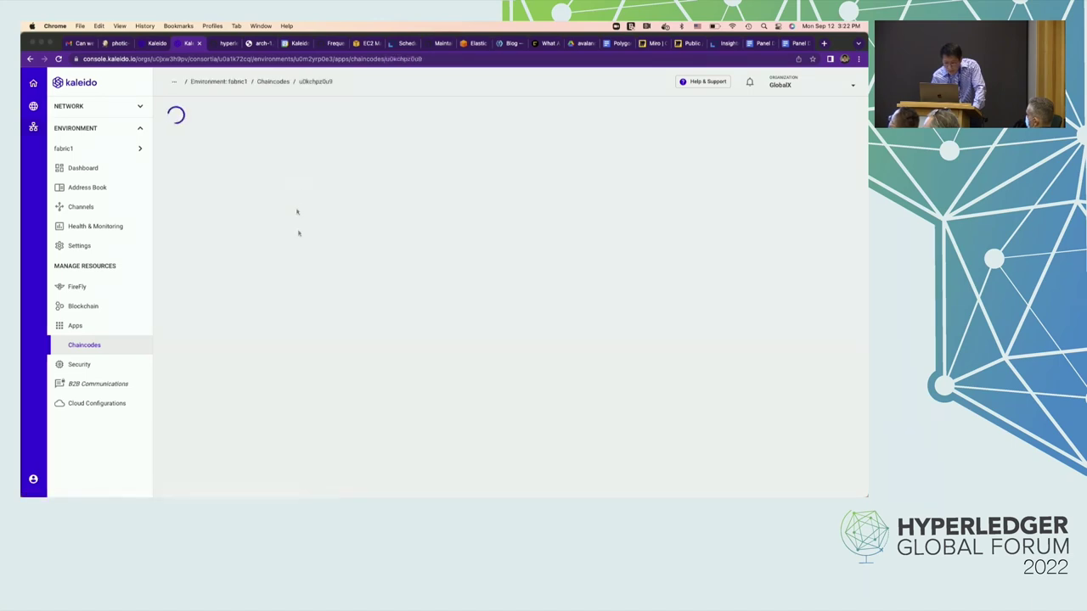
scroll(381, 388, "down", 3)
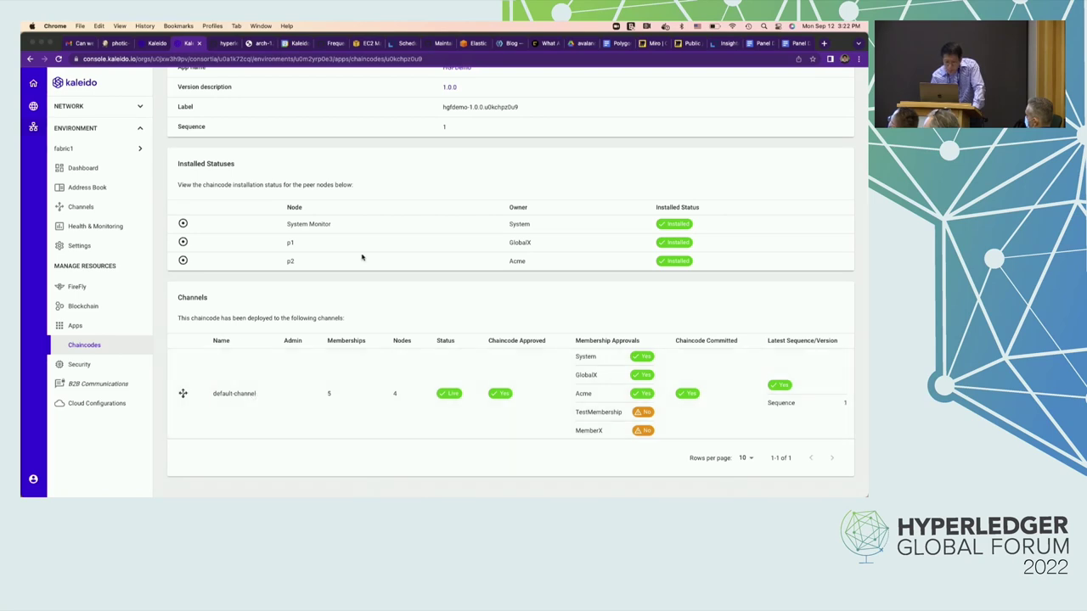
scroll(317, 242, "up", 3)
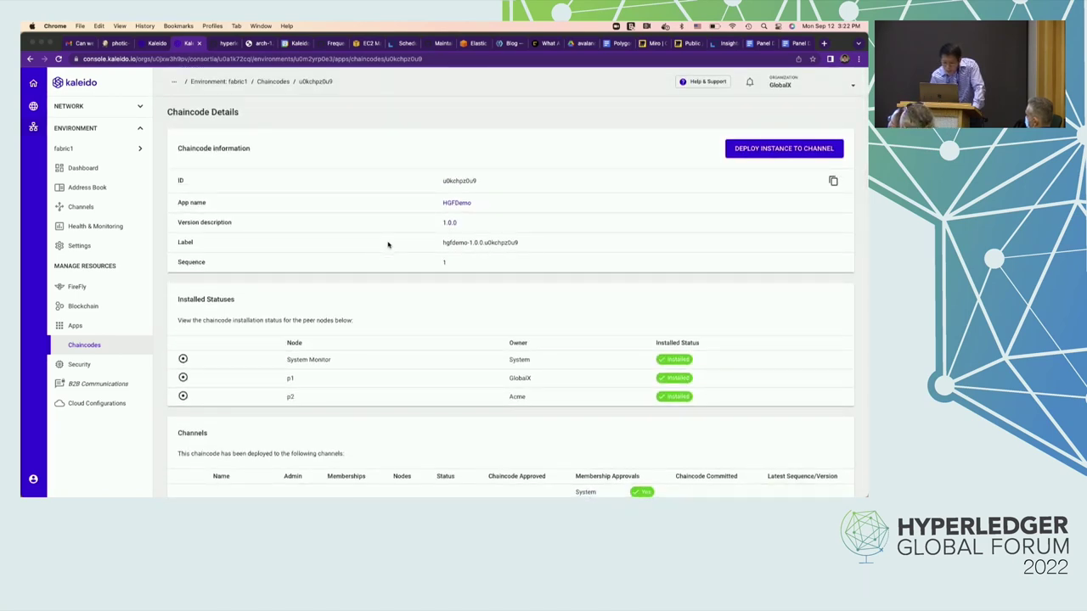
scroll(388, 245, "down", 3)
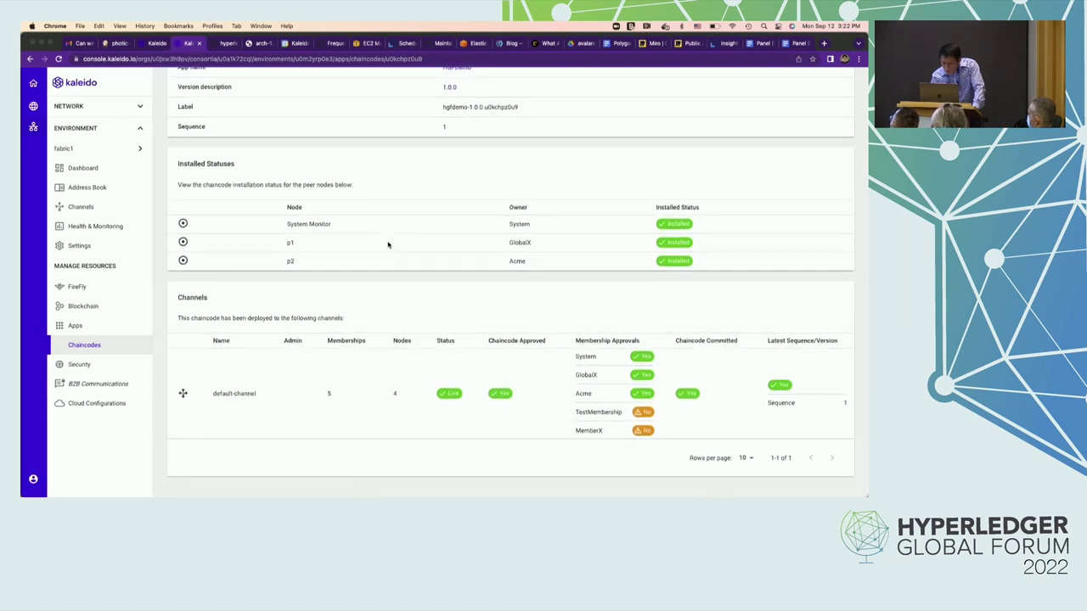
scroll(388, 245, "up", 3)
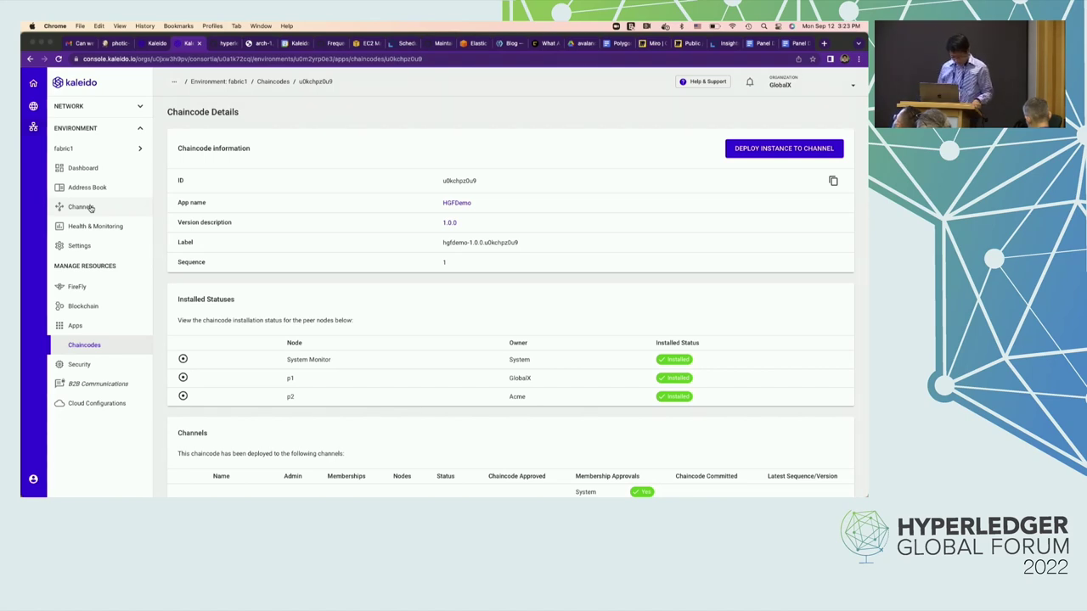
scroll(91, 207, "down", 1)
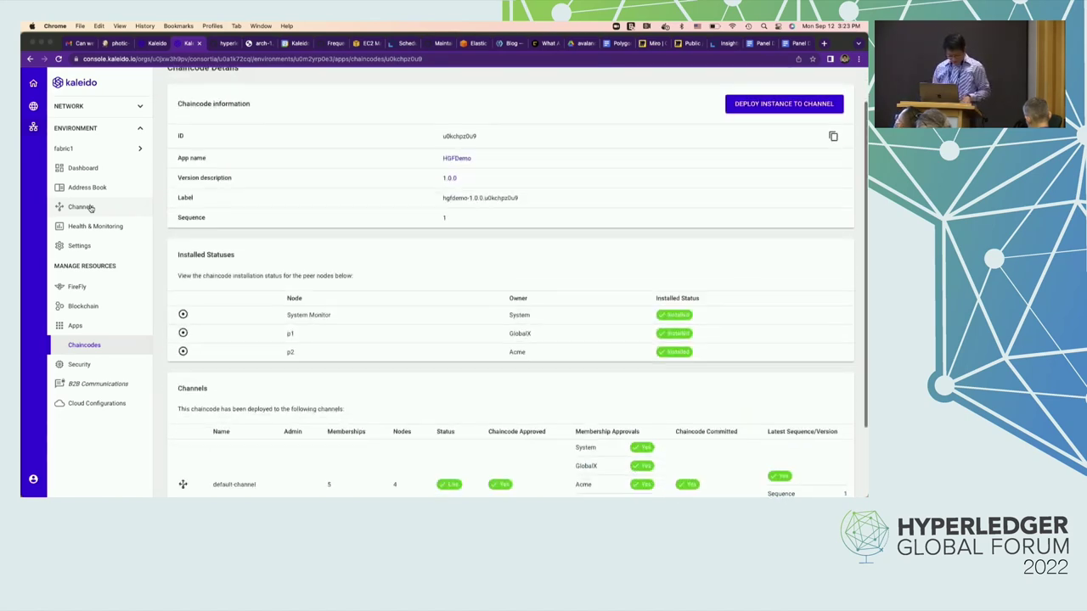
scroll(158, 289, "down", 3)
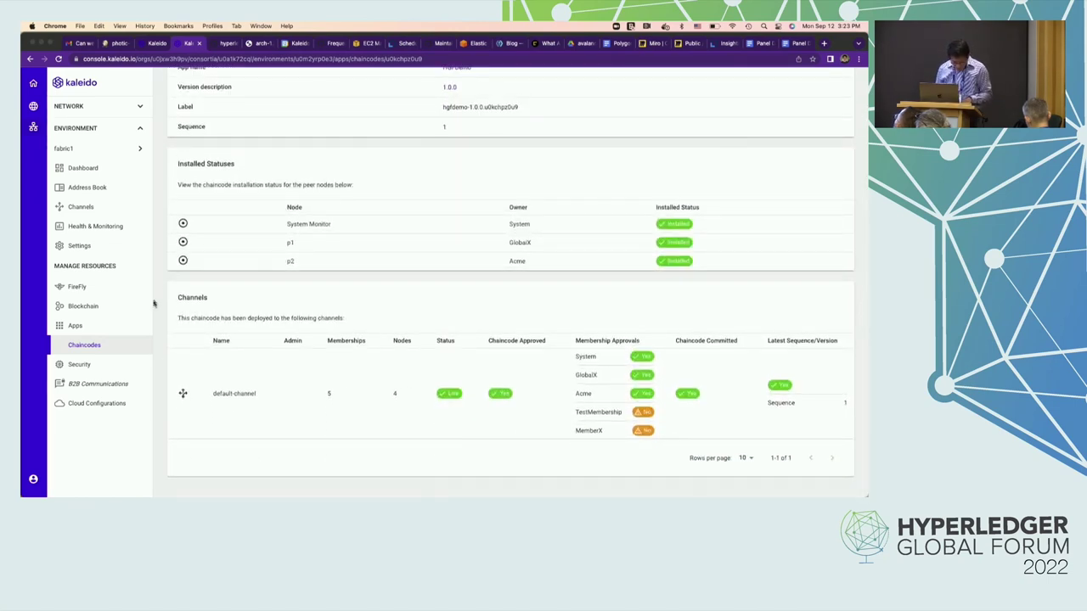